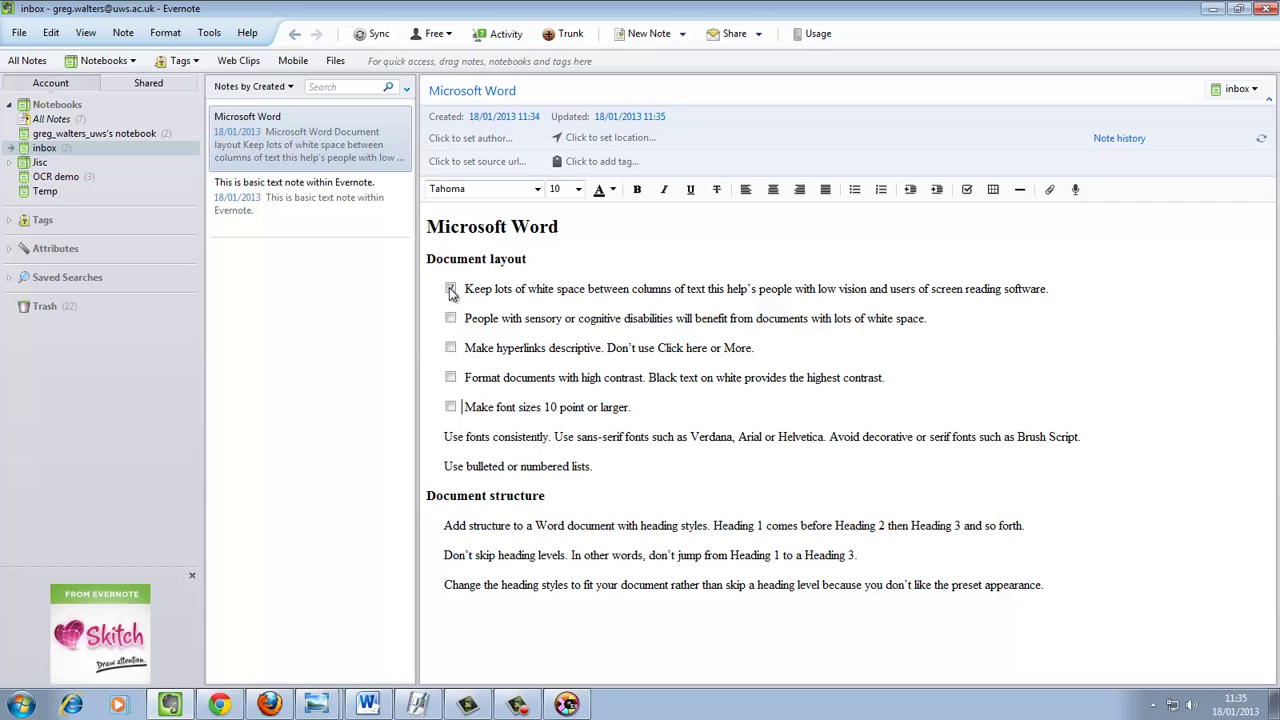
- Tick the Microsoft Word note's first Document layout item, about white space between columns
{"action": "left_click", "coordinate": [451, 289]}
{"action": "left_click", "coordinate": [170, 706]}
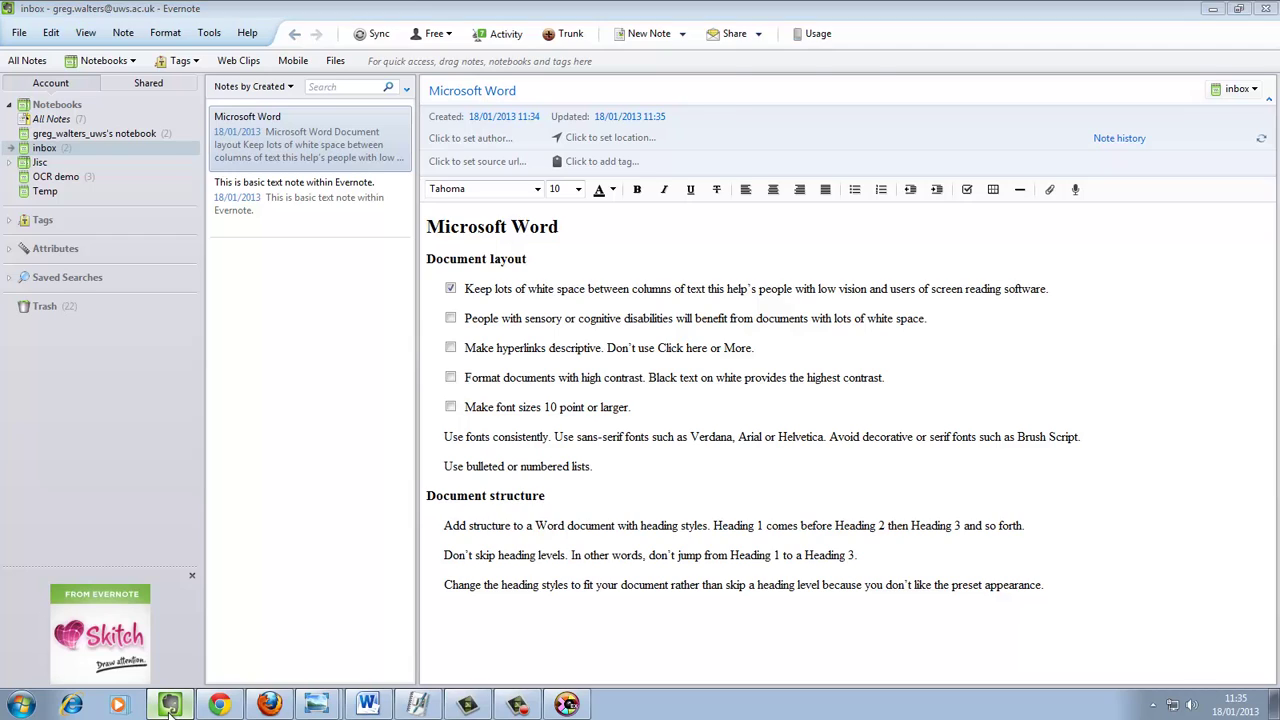
{"action": "left_click", "coordinate": [170, 706]}
{"action": "left_click", "coordinate": [170, 706]}
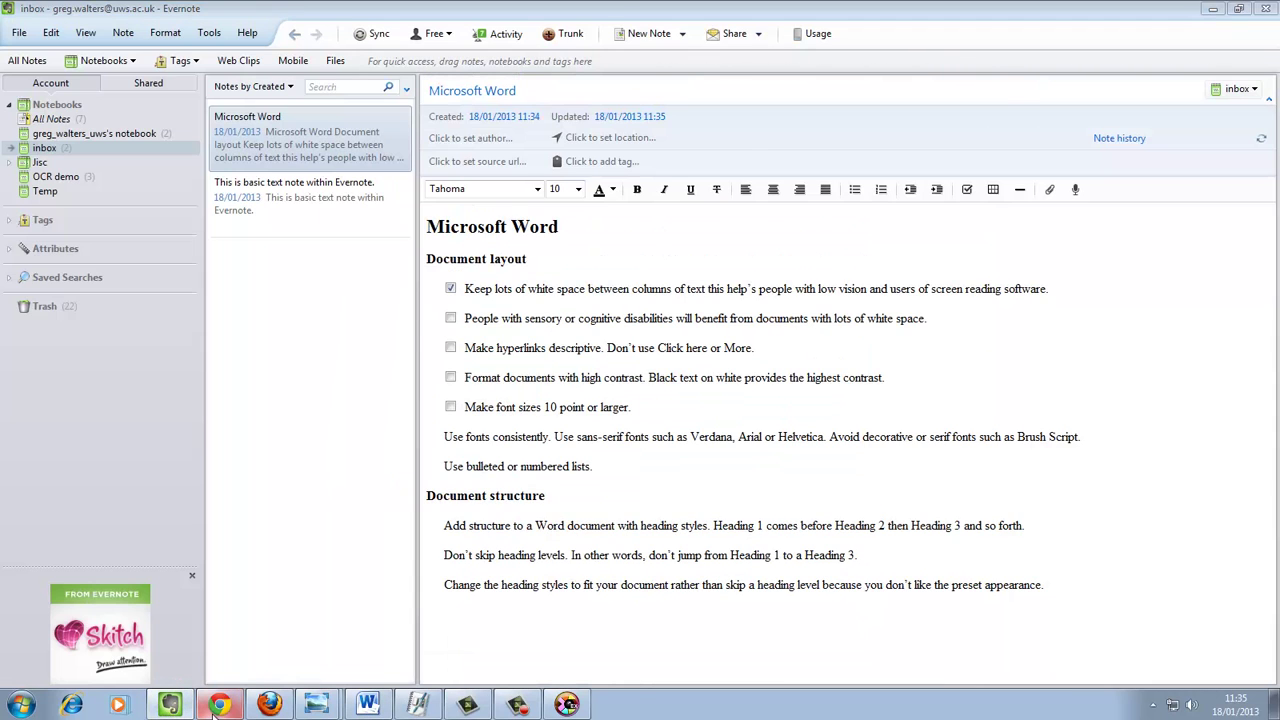
- Bring Chrome forward on evernote.com and show the PRODUCTS menu listing Evernote's products
{"action": "left_click", "coordinate": [216, 706]}
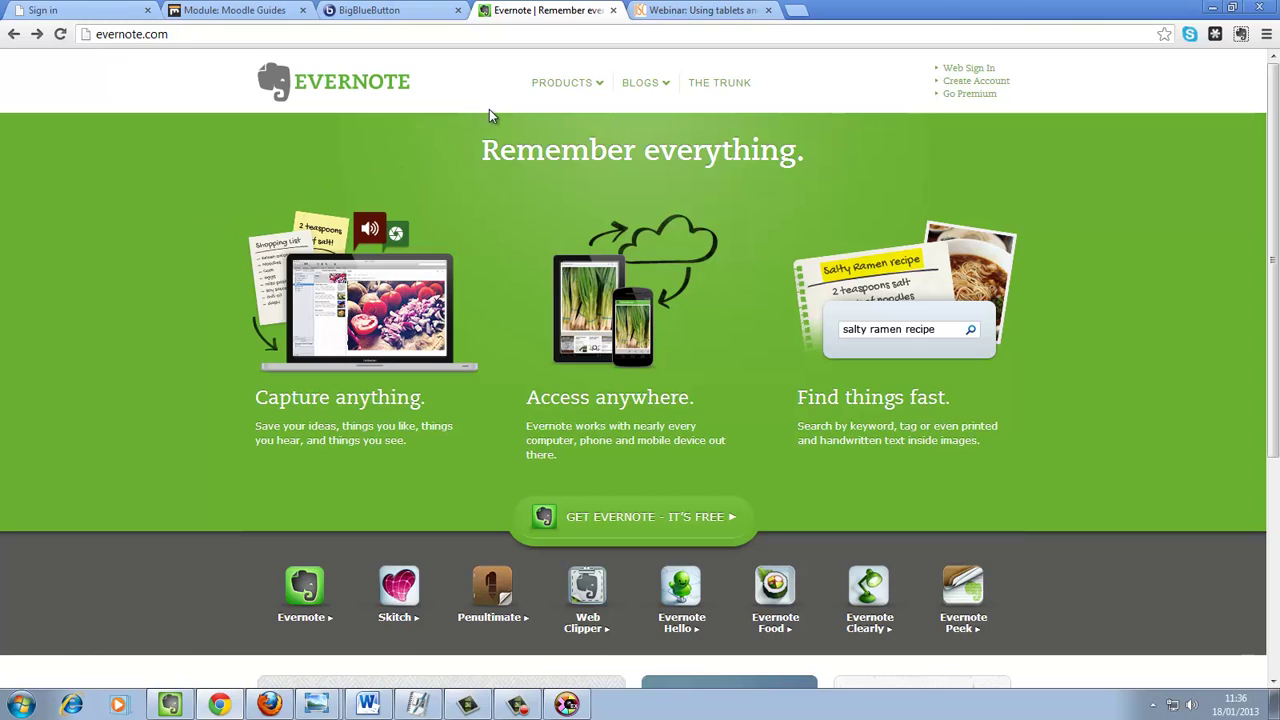
{"action": "mouse_move", "coordinate": [546, 88]}
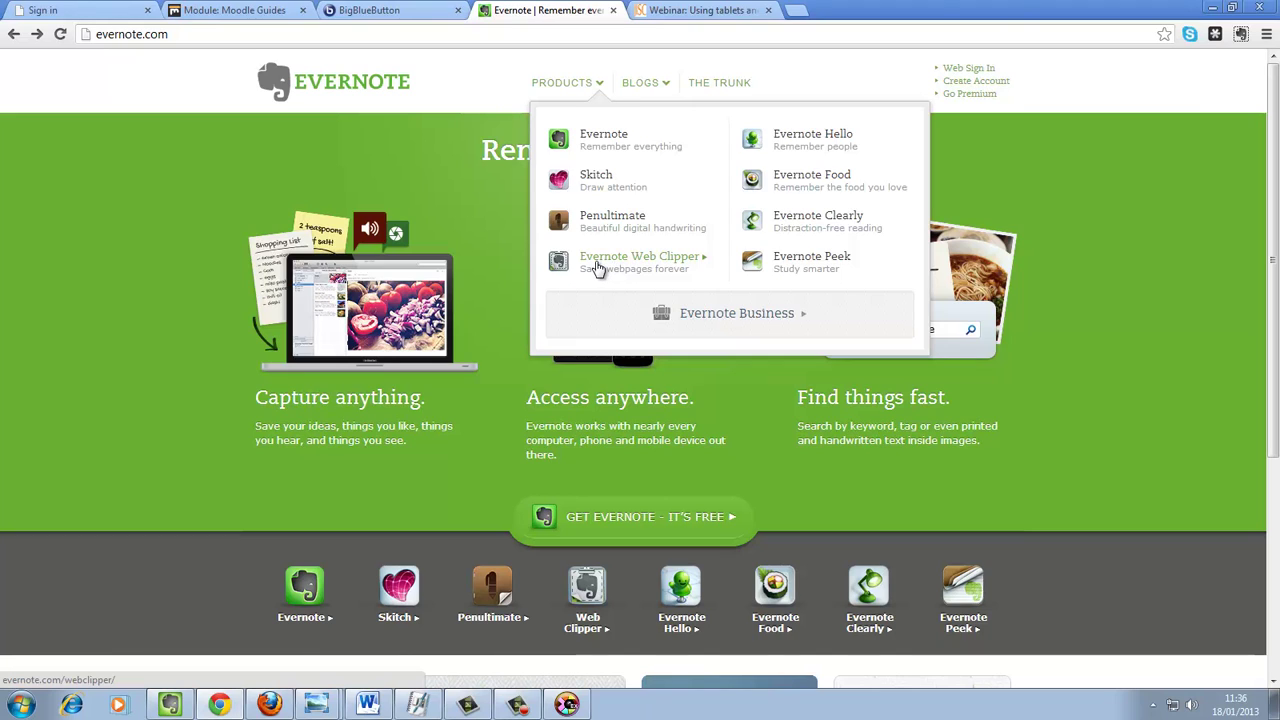
- Open the Evernote Web Clipper page, then switch to the JISC 'Webinar: Using tablets and apps' page
{"action": "left_click", "coordinate": [597, 268]}
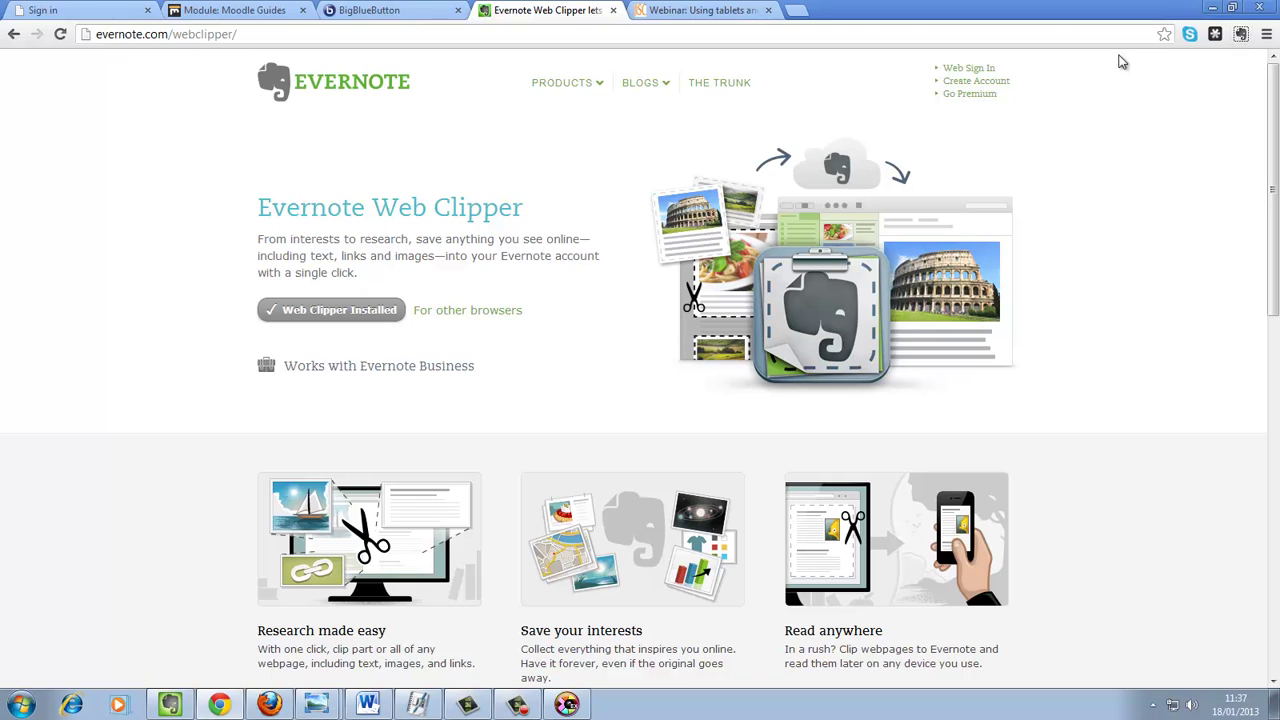
{"action": "left_click", "coordinate": [688, 9]}
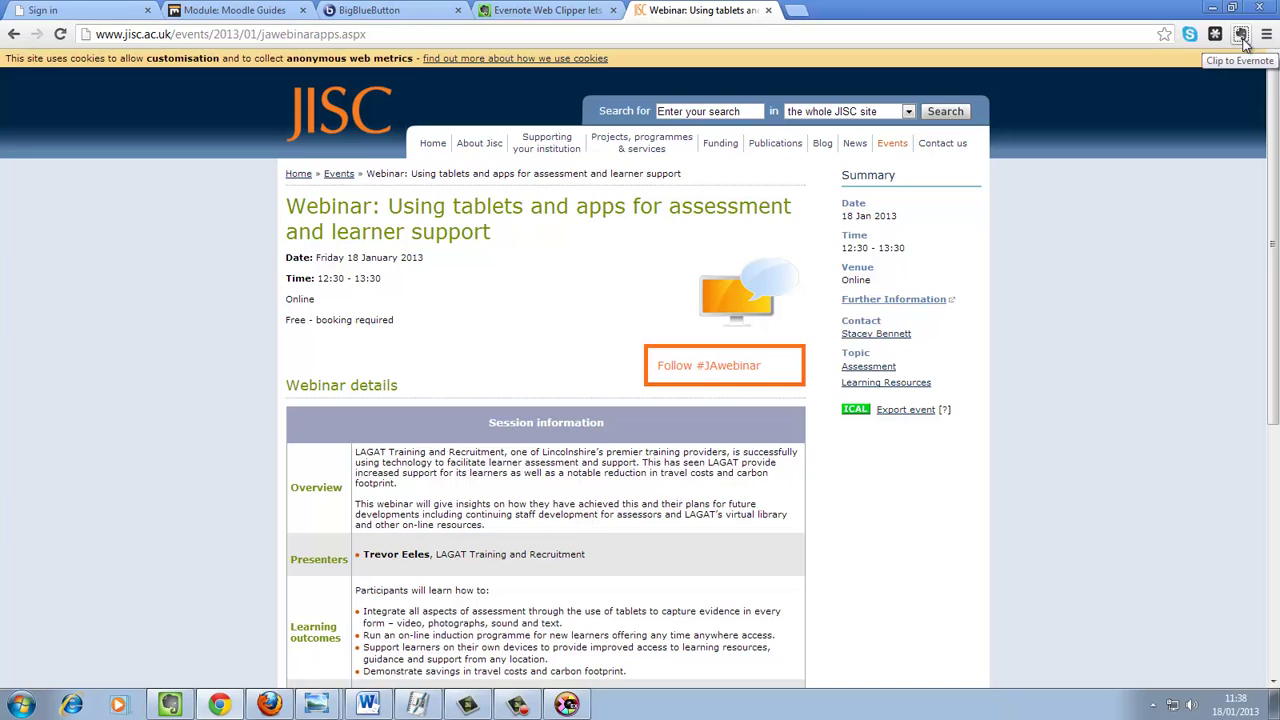
- Dismiss the clipper error, reload the webinar page, close the cookie notice, and relaunch Clip to Evernote
{"action": "left_click", "coordinate": [1240, 35]}
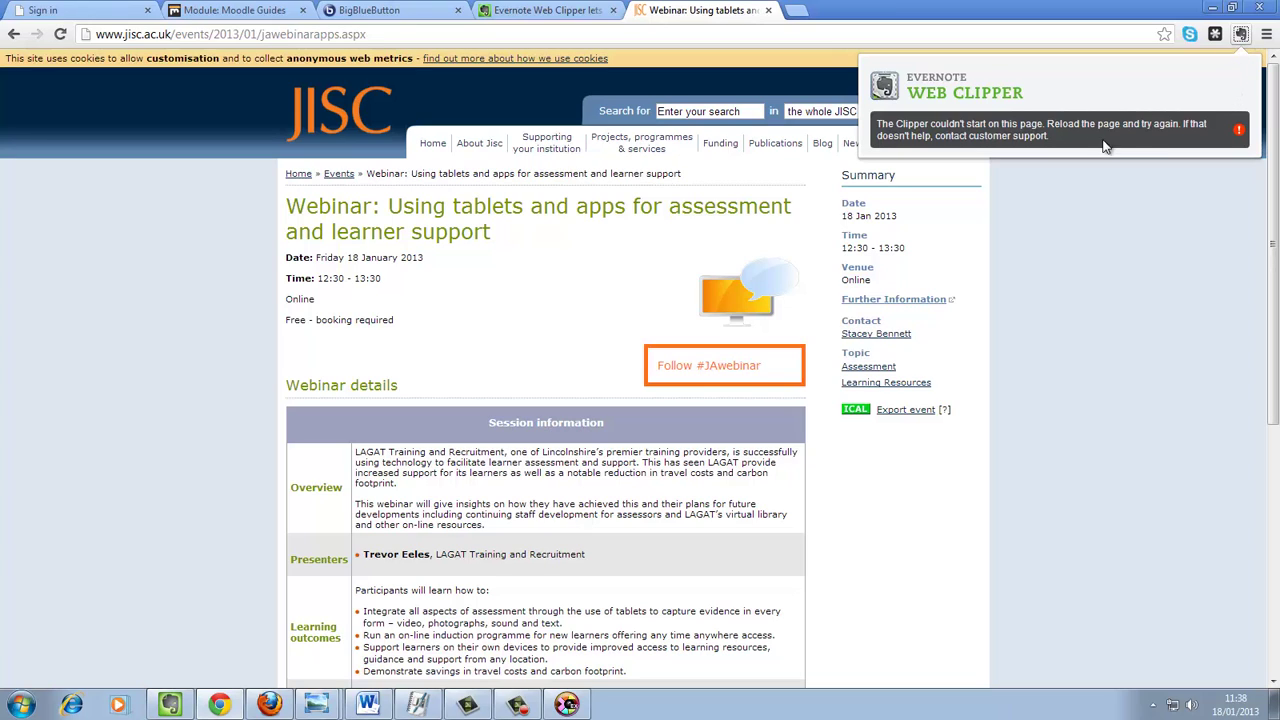
{"action": "left_click", "coordinate": [1109, 200]}
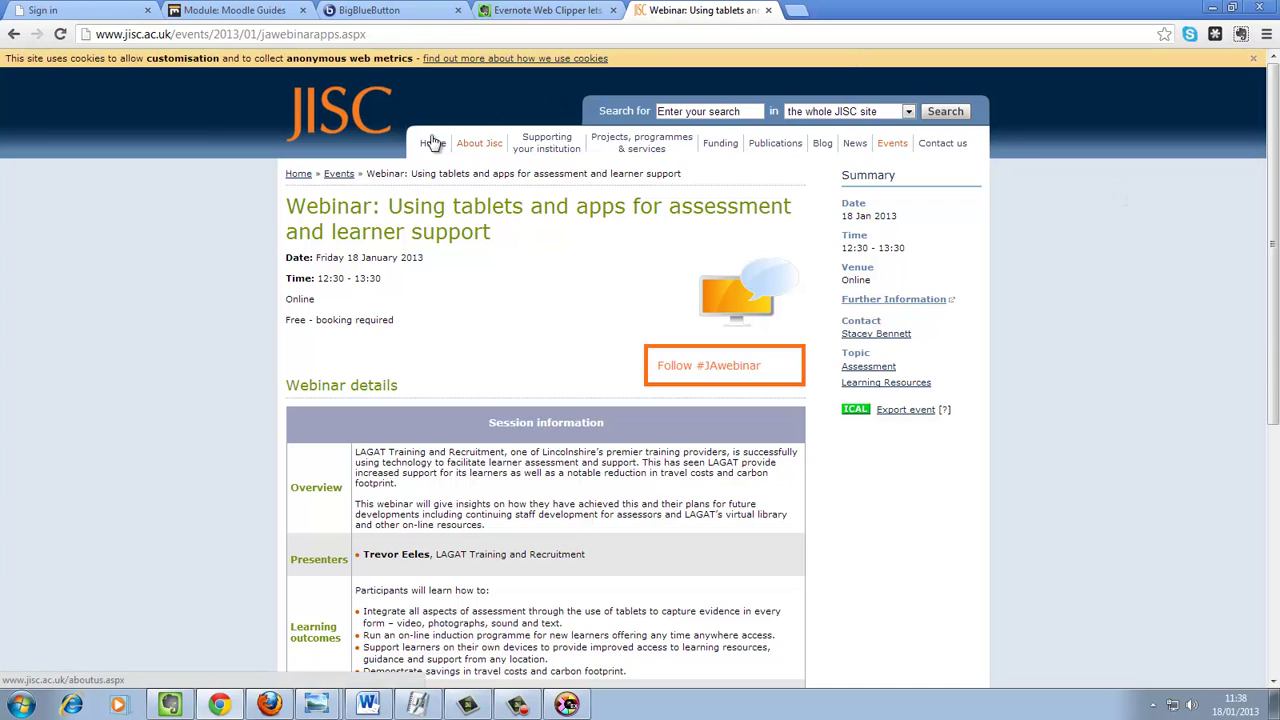
{"action": "left_click", "coordinate": [61, 35]}
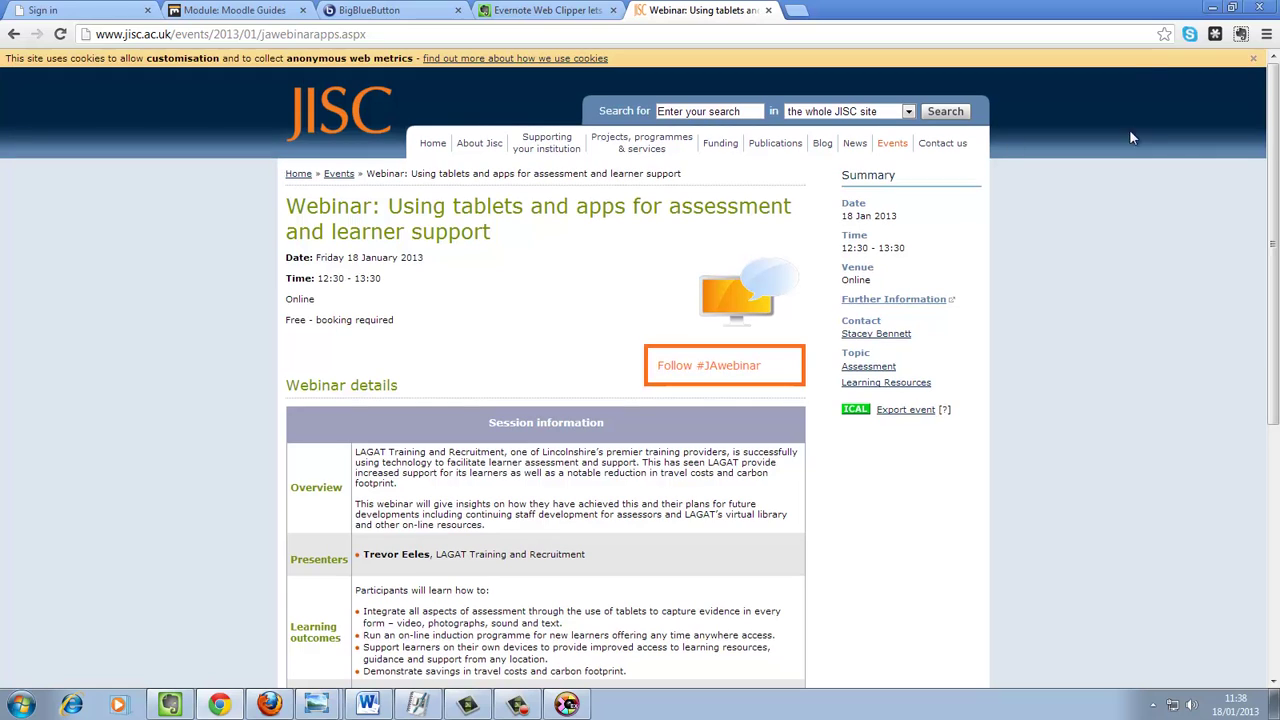
{"action": "left_click", "coordinate": [1256, 59]}
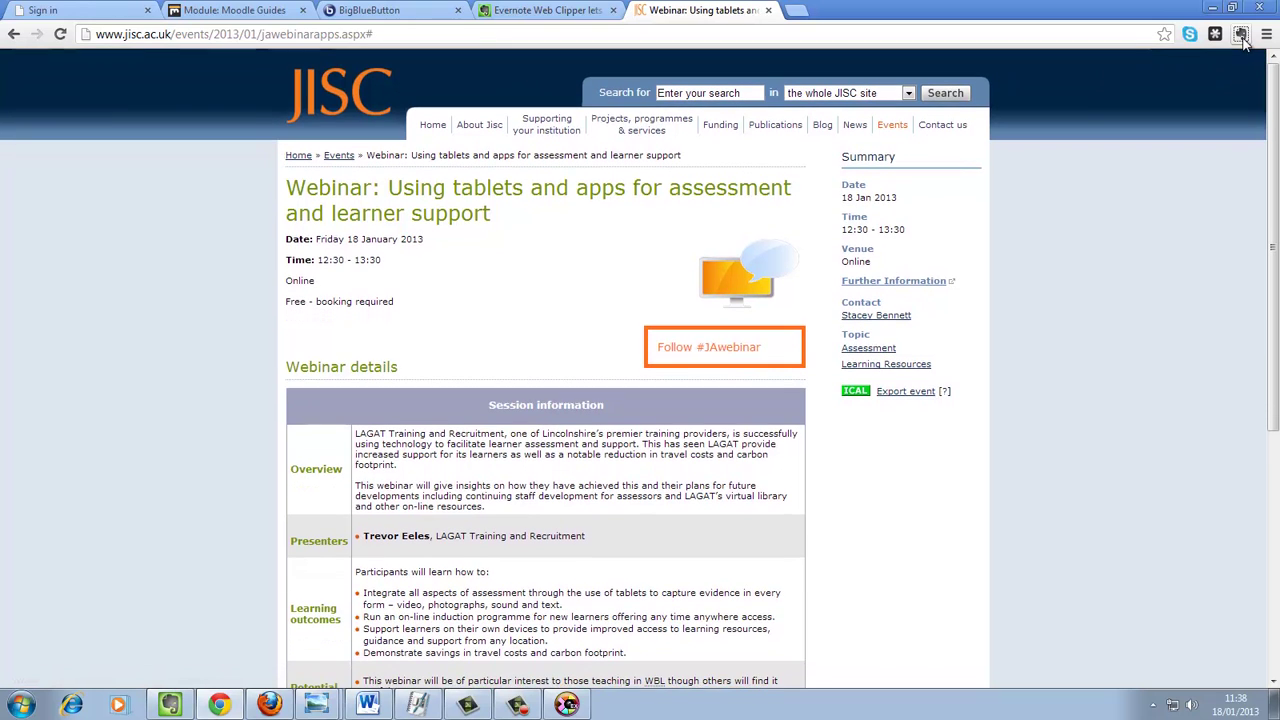
{"action": "left_click", "coordinate": [1241, 35]}
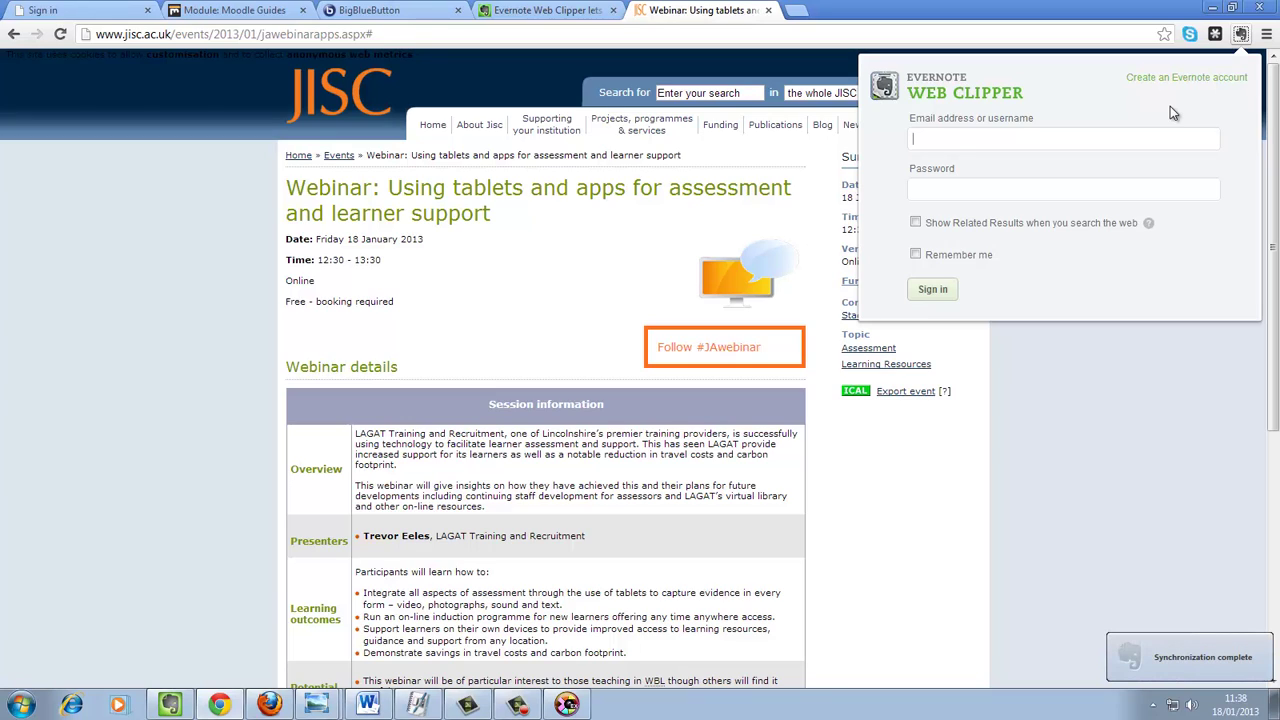
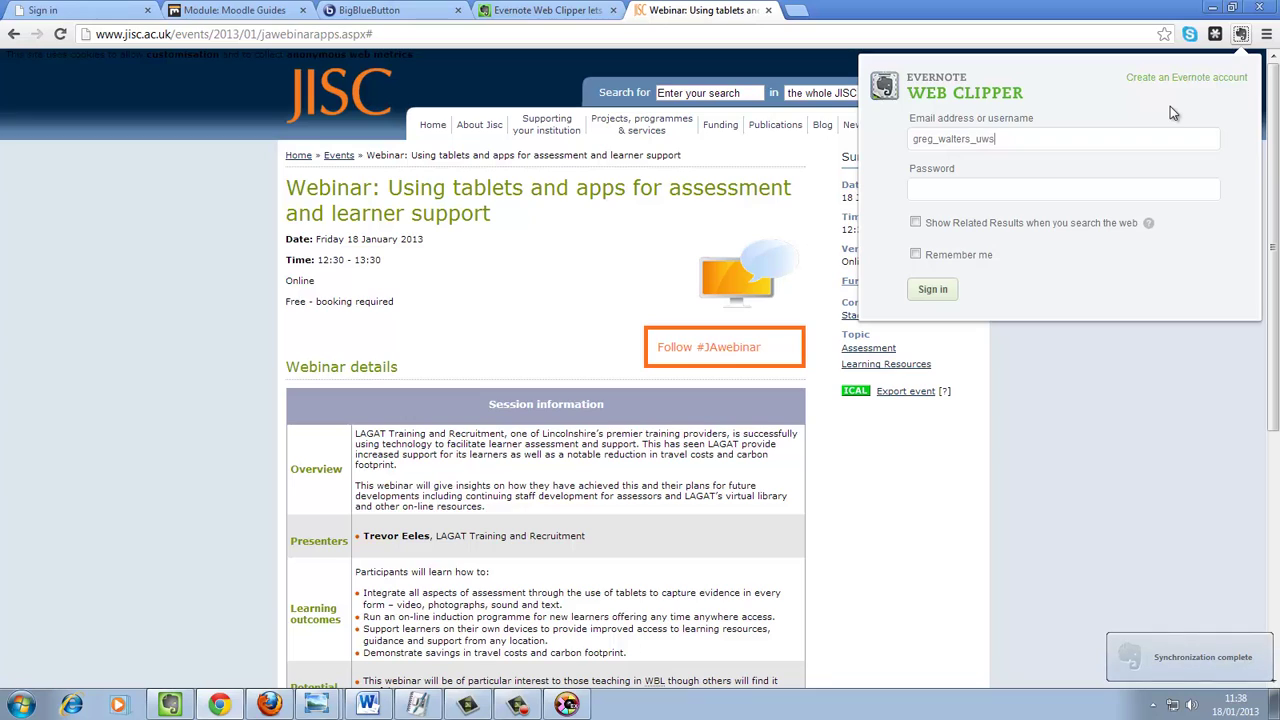
- Sign in to Web Clipper with the account username and password
{"action": "left_click", "coordinate": [1016, 190]}
{"action": "type", "text": "•••"}
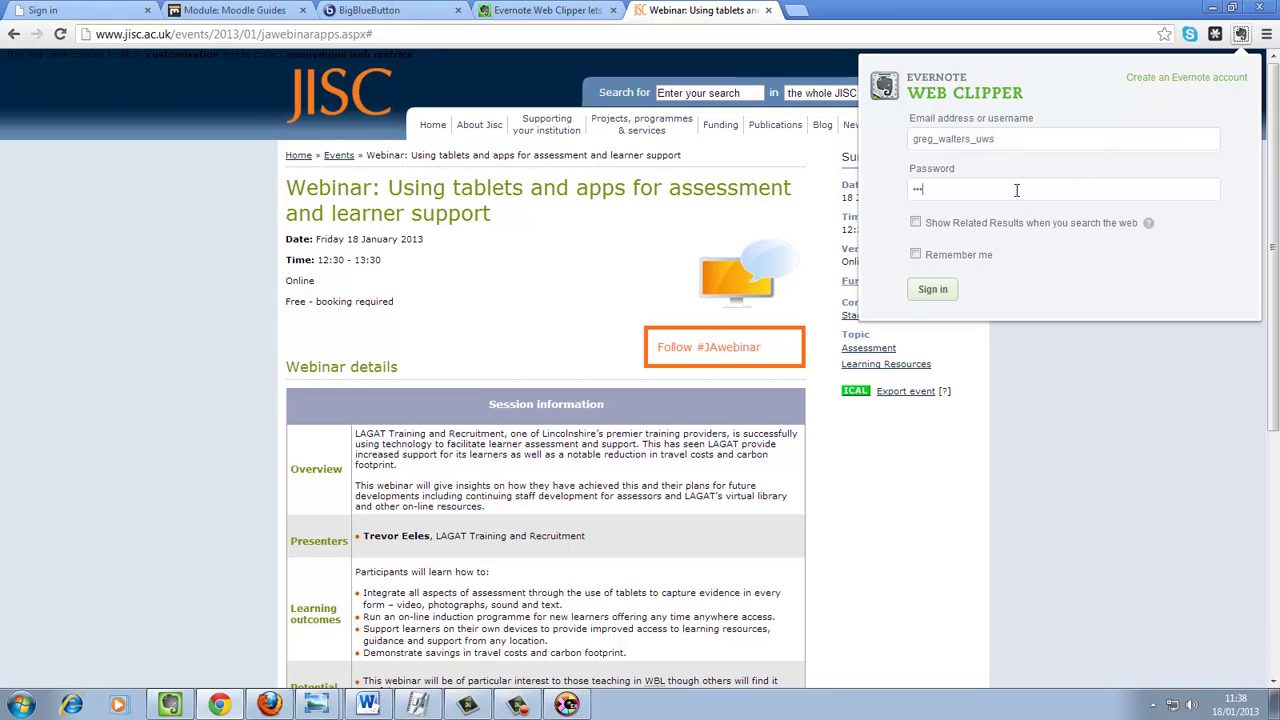
{"action": "type", "text": "•••••••••"}
{"action": "left_click", "coordinate": [935, 292]}
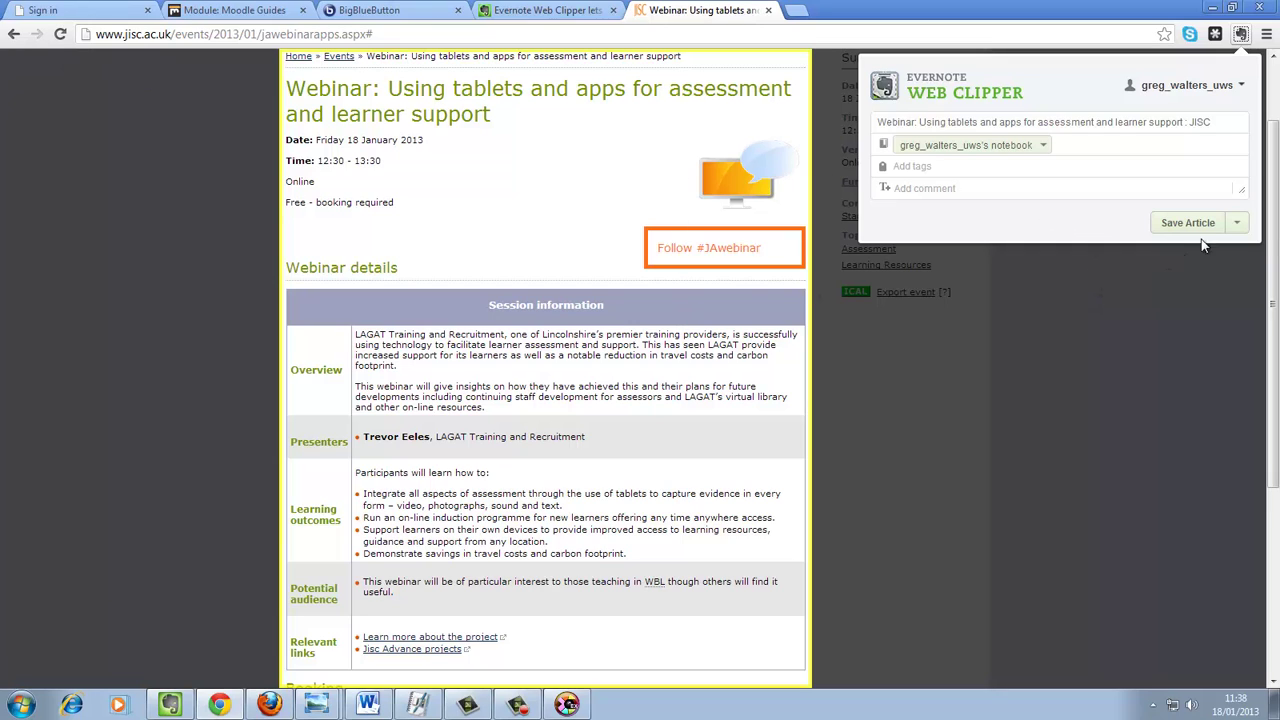
{"action": "left_click", "coordinate": [1237, 223]}
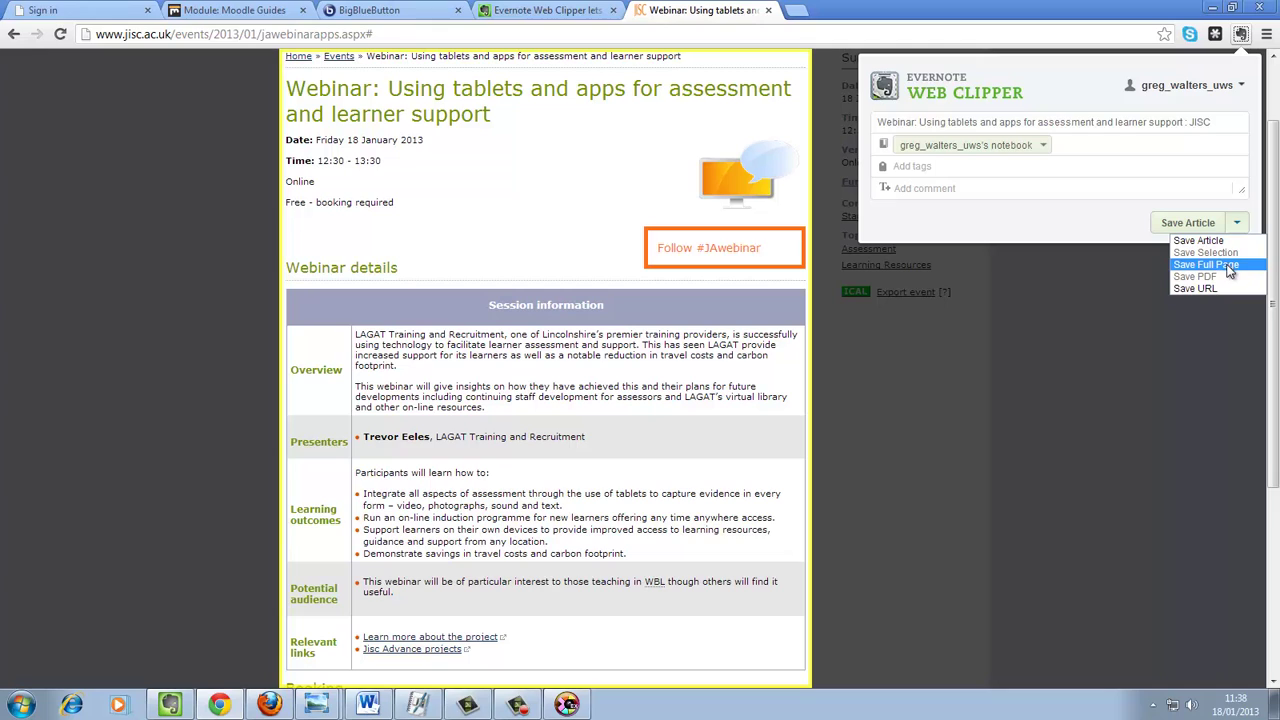
{"action": "left_click", "coordinate": [1207, 264]}
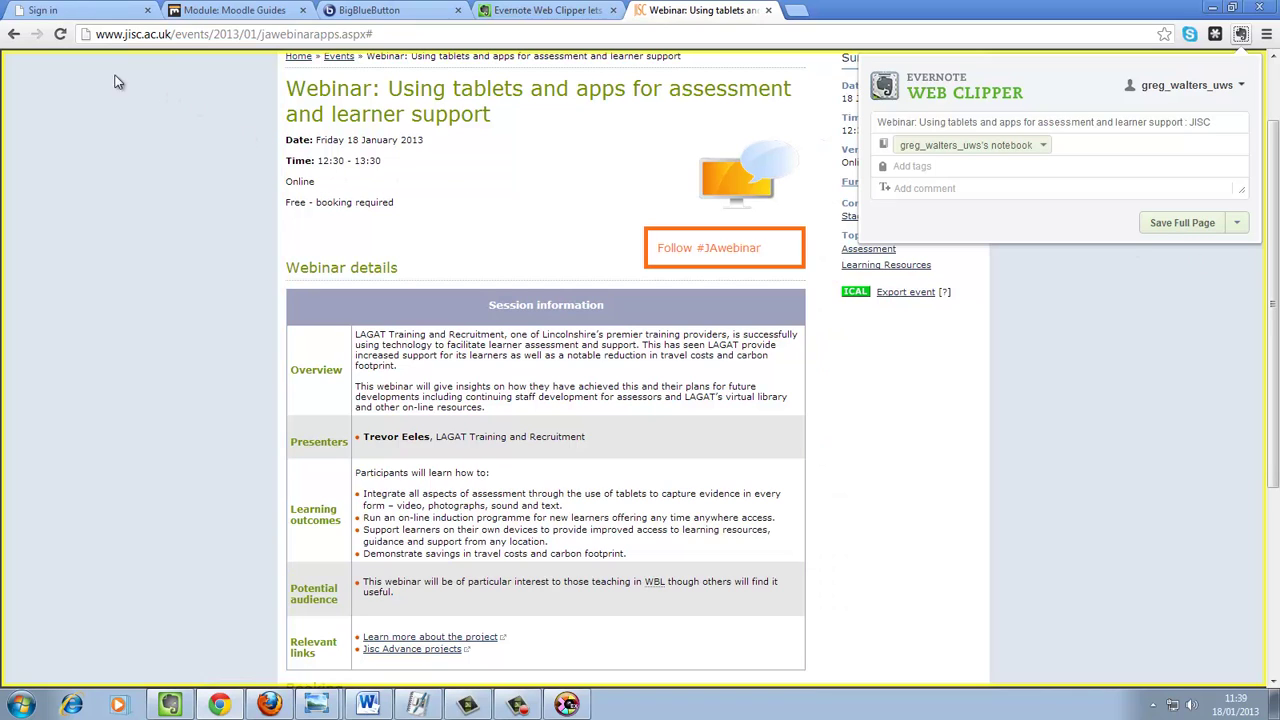
{"action": "left_click", "coordinate": [1237, 223]}
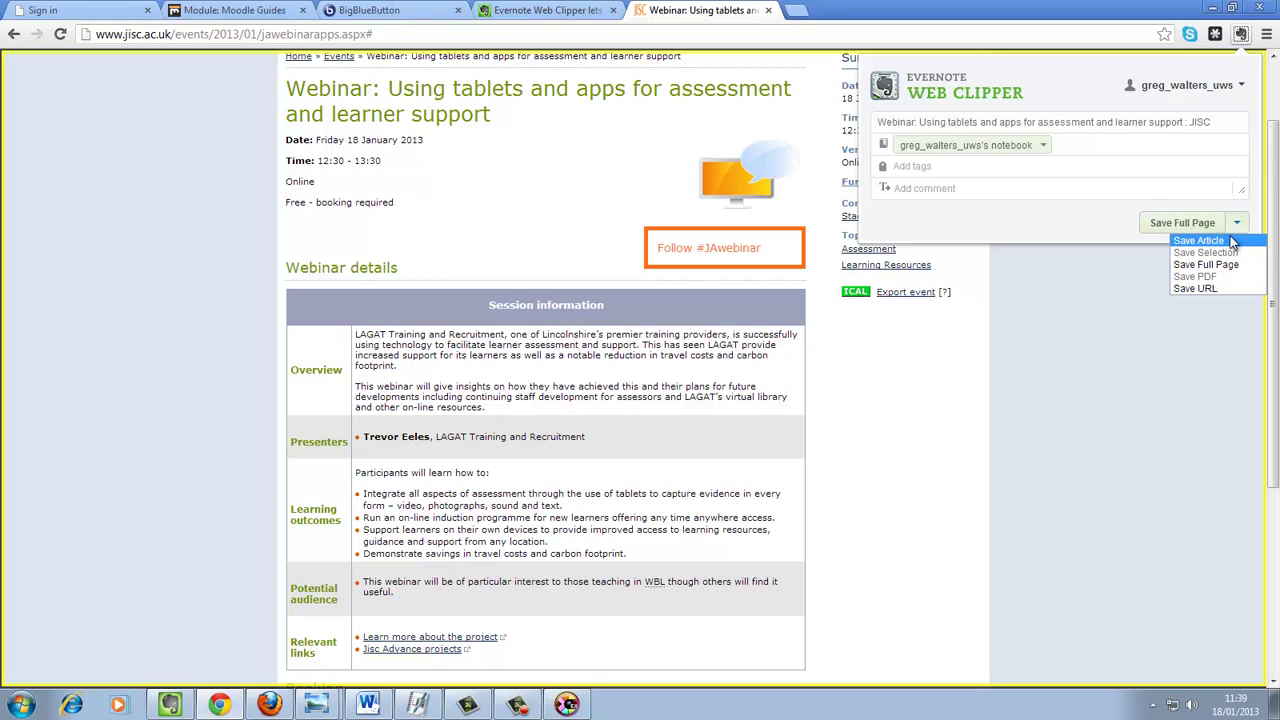
{"action": "left_click", "coordinate": [1198, 241]}
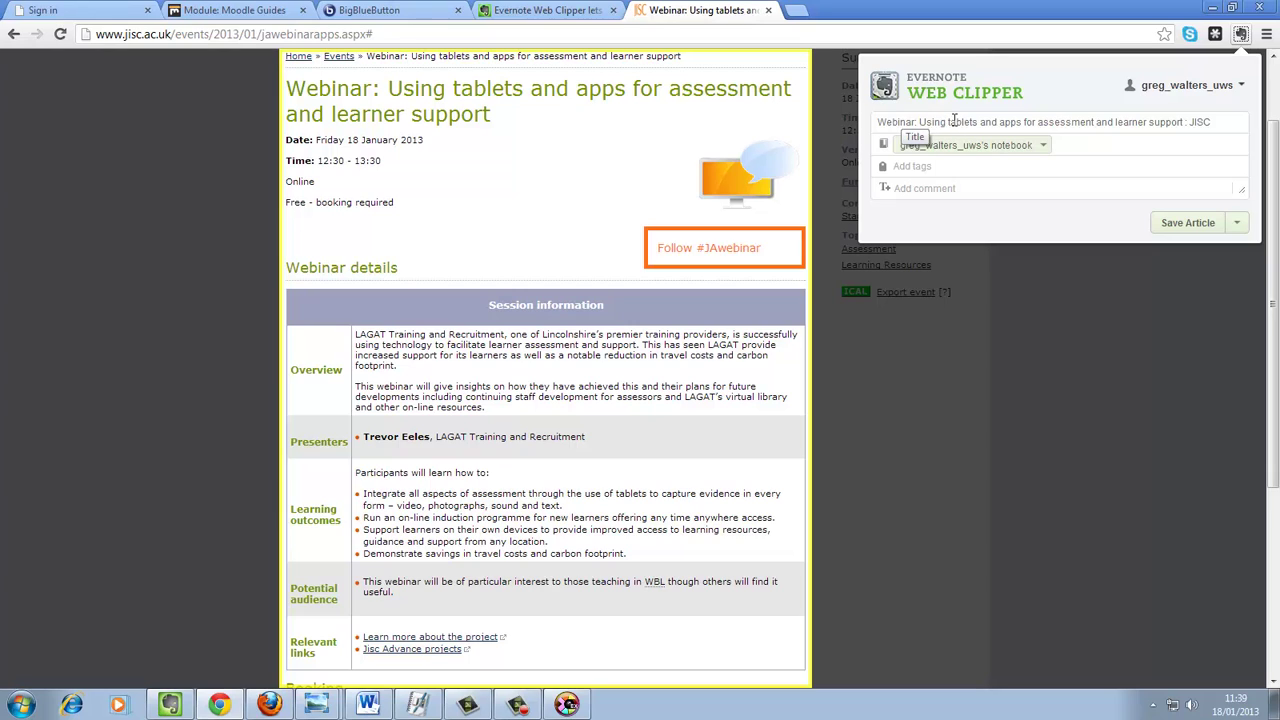
- Enter 'Jisc Webinar 18 January 2013' in the clipper's Add tags field
{"action": "left_click", "coordinate": [976, 167]}
{"action": "type", "text": "Jisc Webinar"}
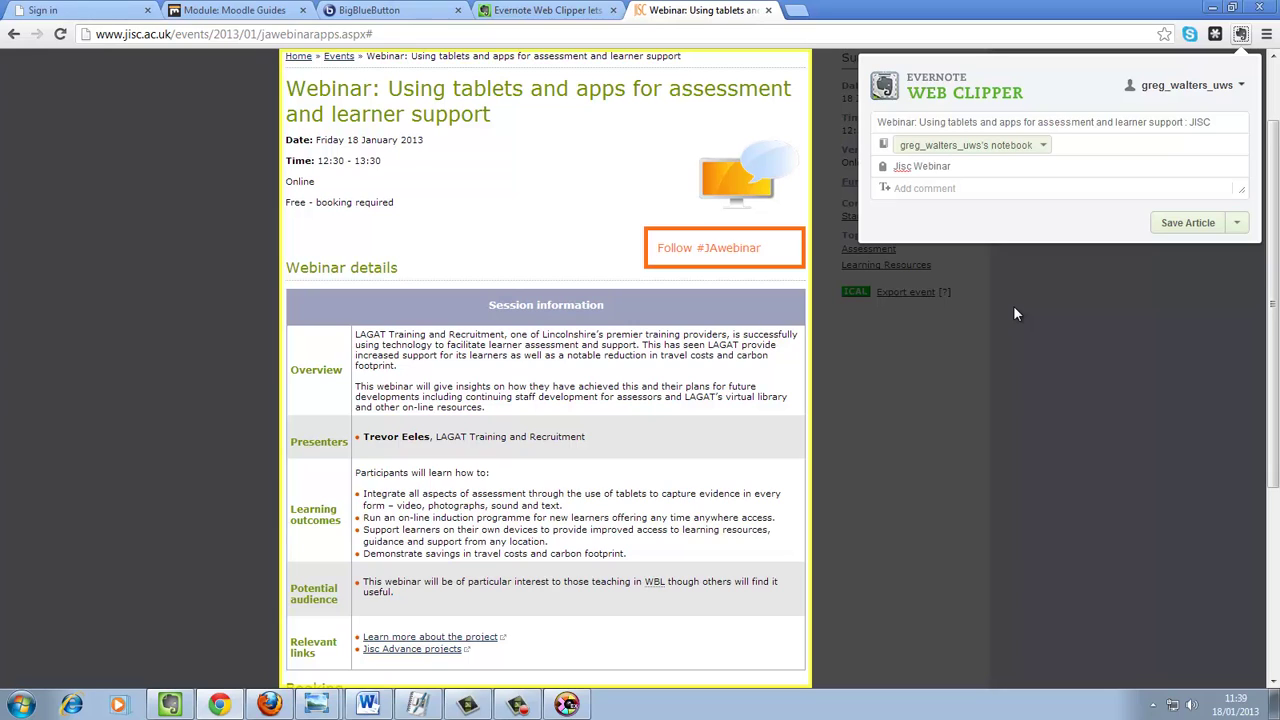
{"action": "type", "text": " 18 January 2013"}
- Pick Jisc 2013 from the clipper's notebook dropdown as the clip's destination
{"action": "left_click", "coordinate": [1045, 146]}
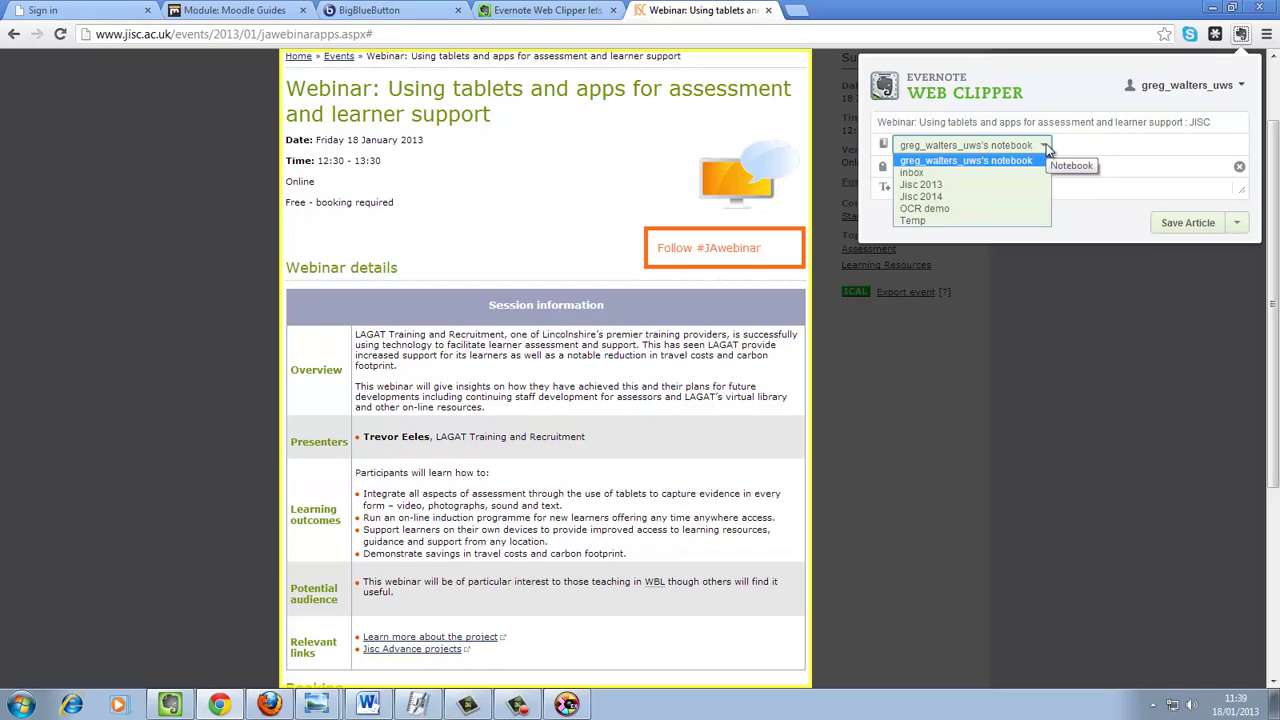
{"action": "left_click", "coordinate": [984, 186]}
{"action": "left_click", "coordinate": [982, 186]}
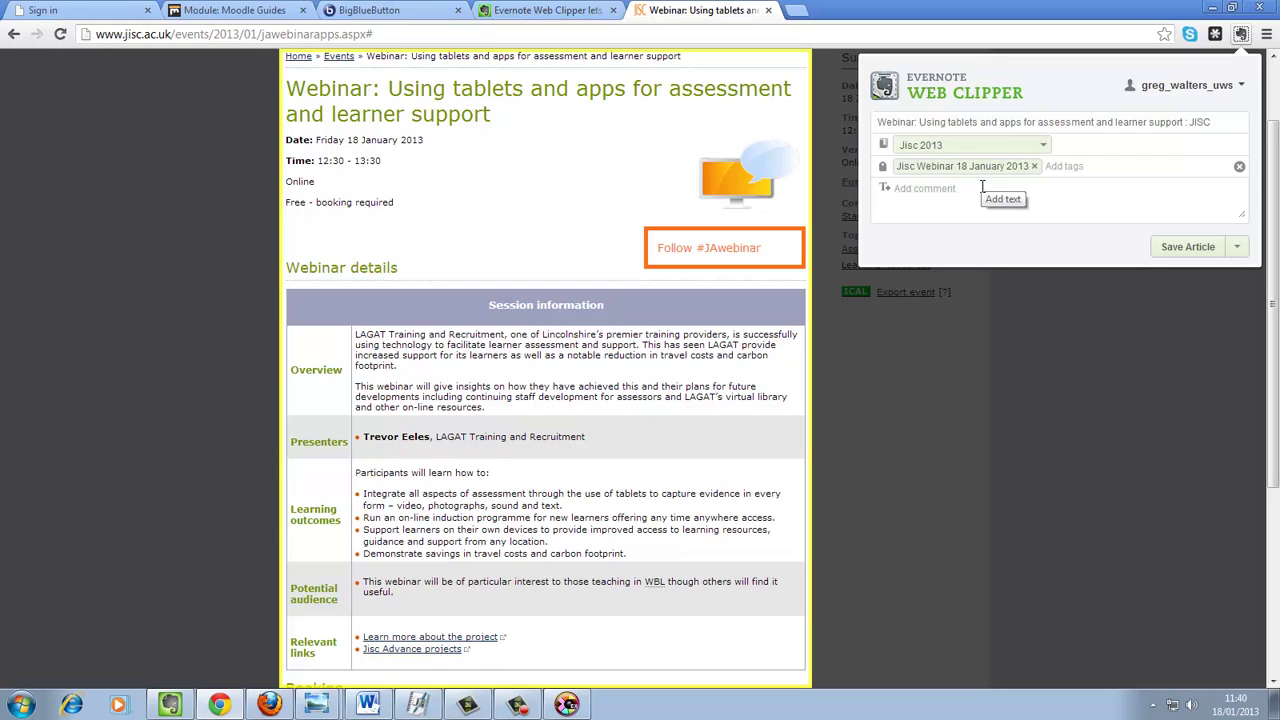
- Add a comment telling a colleague they might like this Webinar, then save the article
{"action": "type", "text": "Hey Lesley, I think you might"}
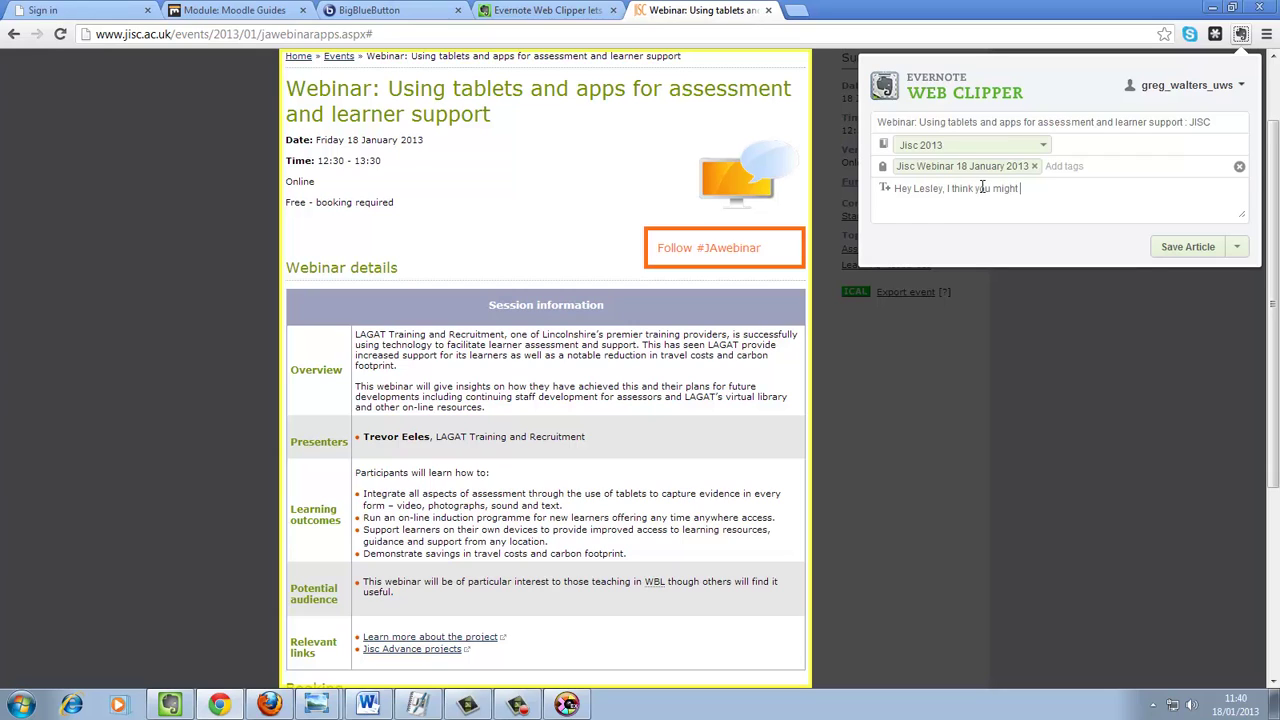
{"action": "type", "text": " like this Webinar"}
{"action": "left_click", "coordinate": [1188, 247]}
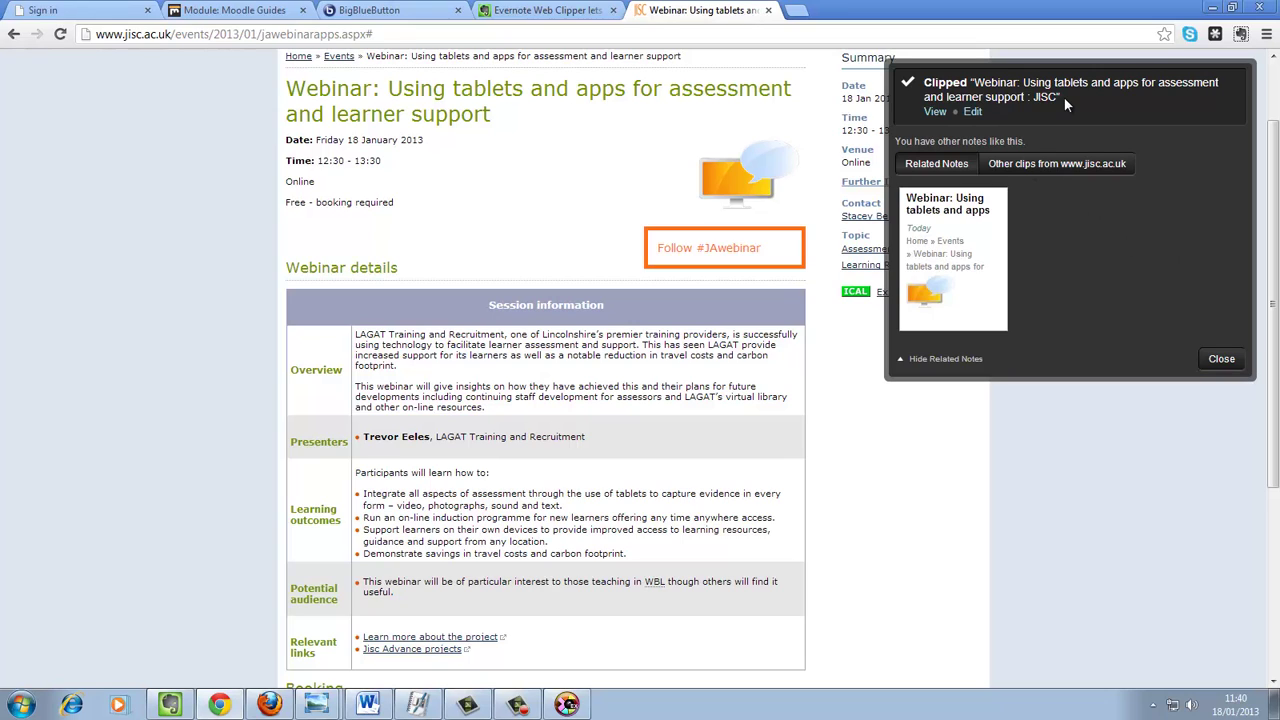
- View the saved webinar note in Evernote Web, maximize its window, and show the share options
{"action": "left_click", "coordinate": [934, 112]}
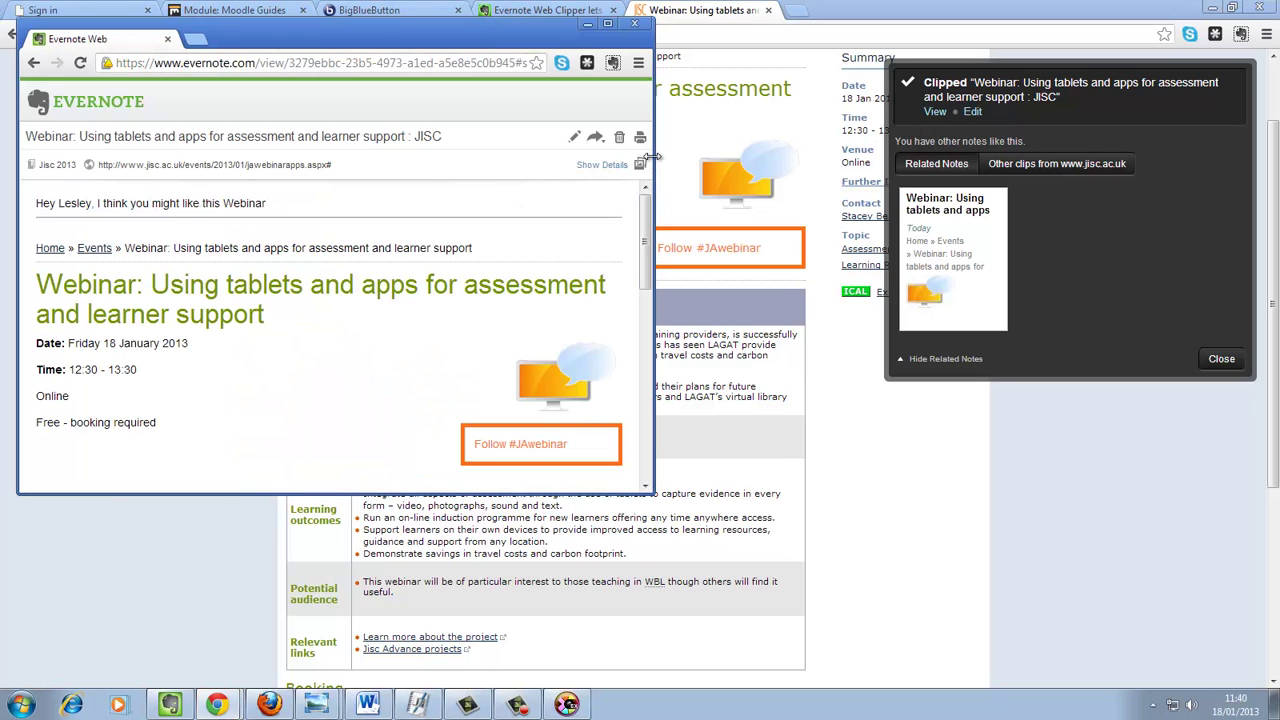
{"action": "left_click", "coordinate": [608, 24]}
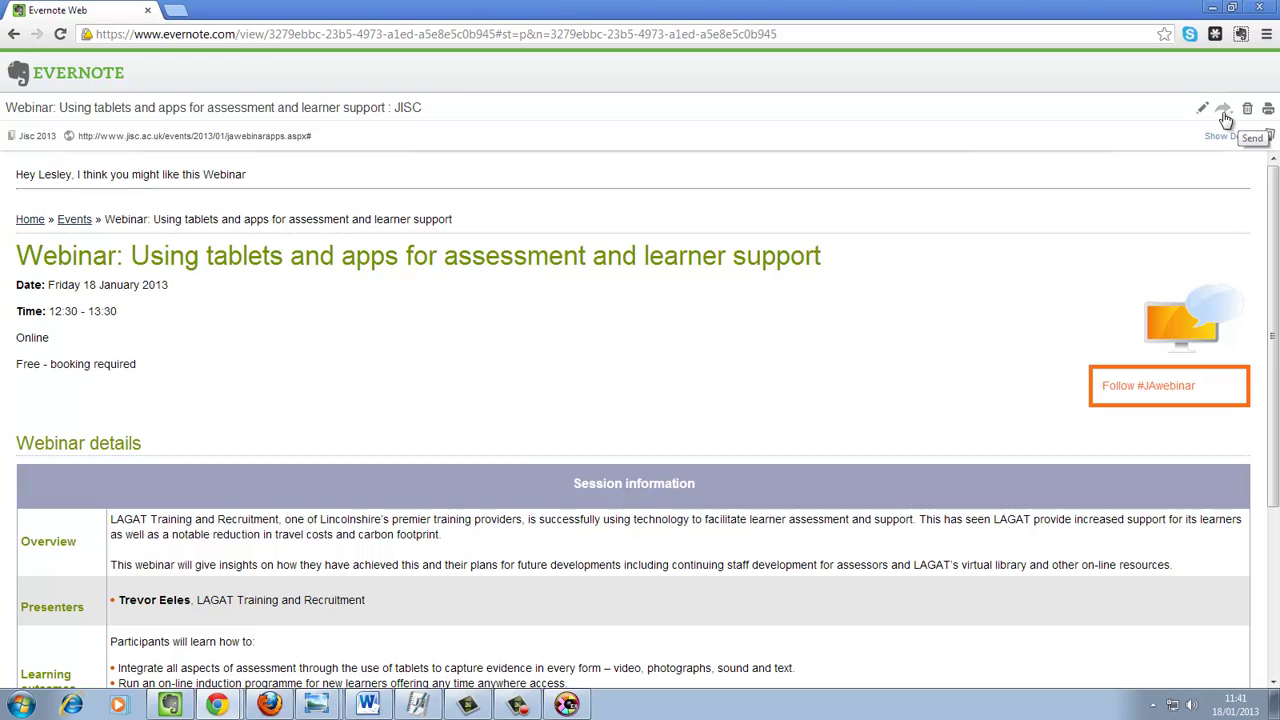
{"action": "left_click", "coordinate": [1226, 118]}
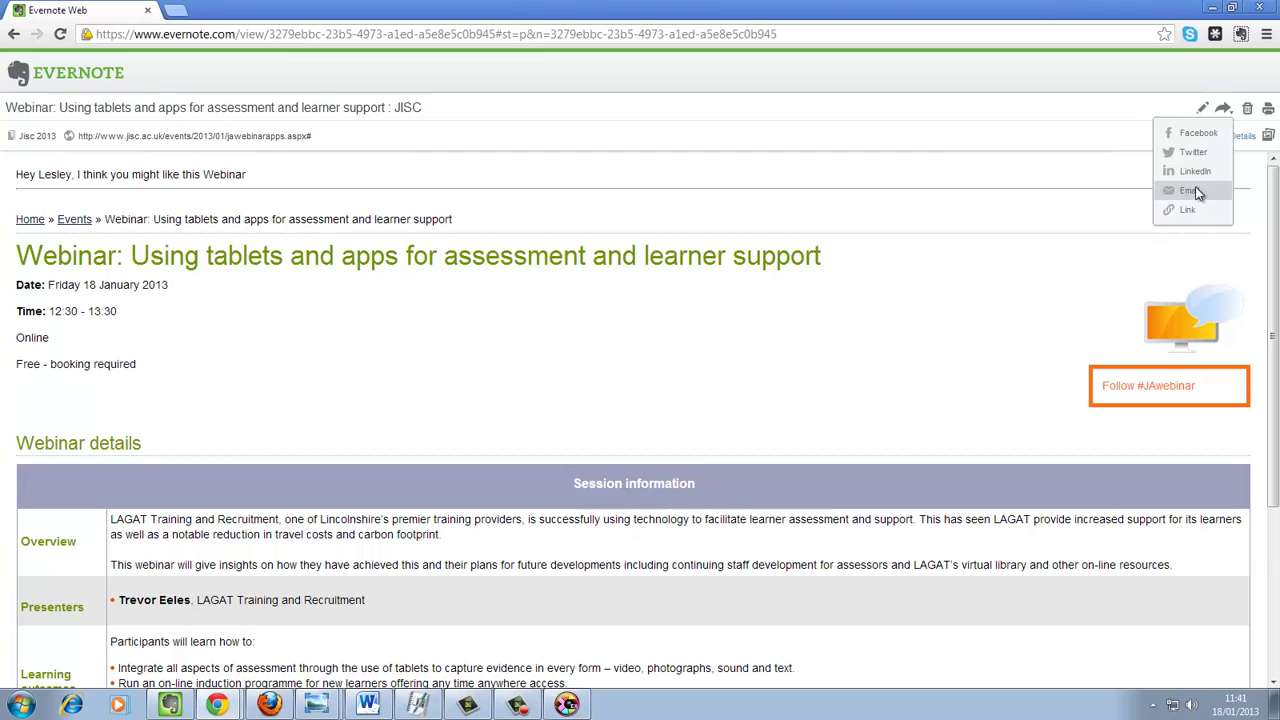
- Email the webinar note to the colleague's e-mail address
{"action": "left_click", "coordinate": [1195, 191]}
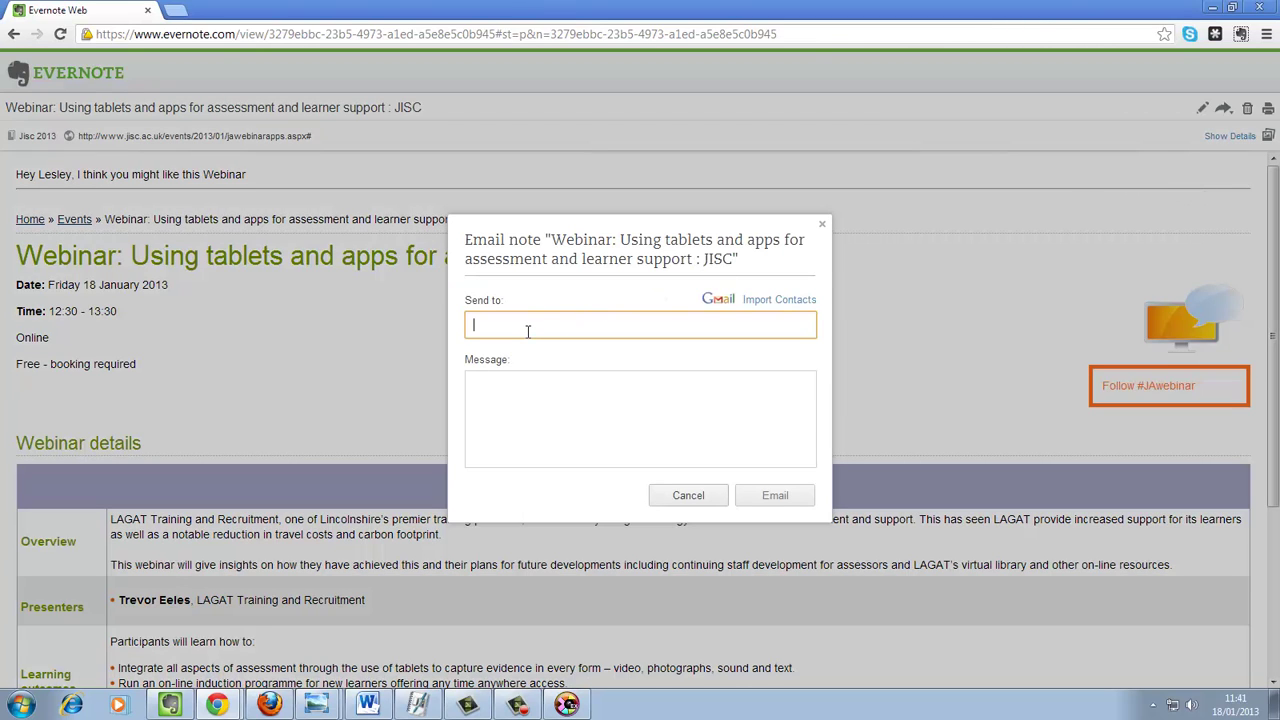
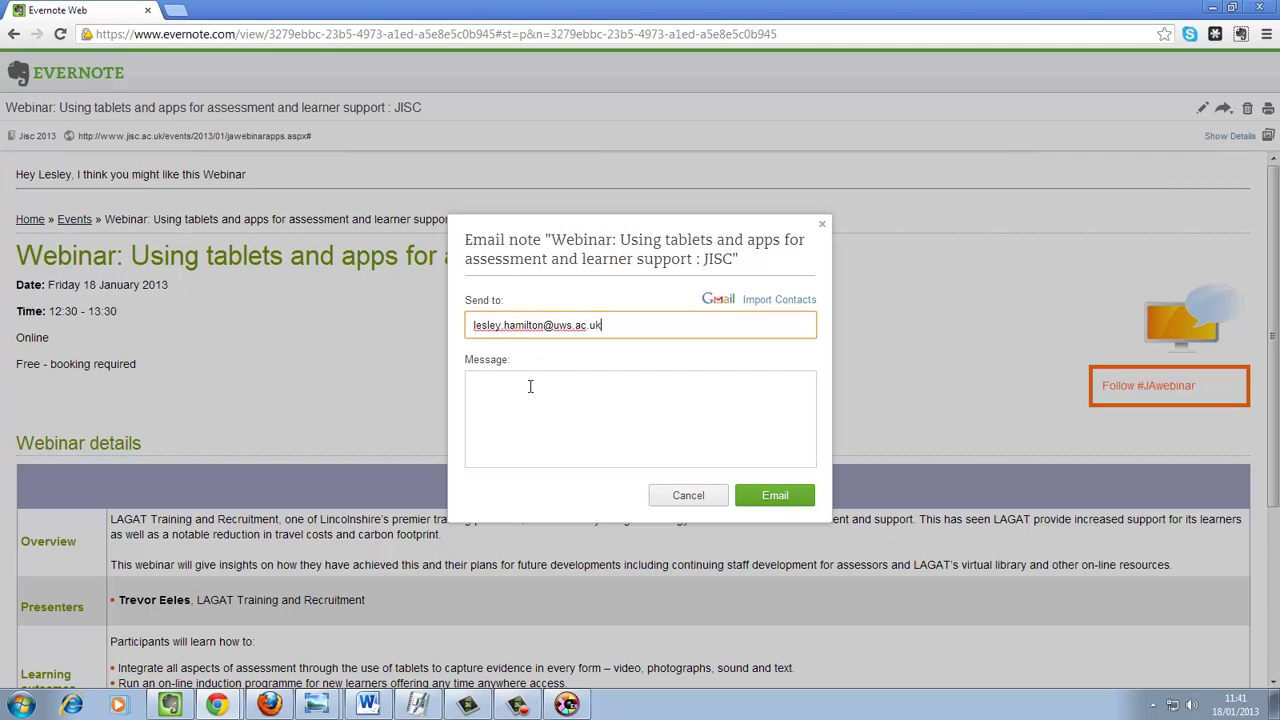
{"action": "left_click", "coordinate": [598, 394]}
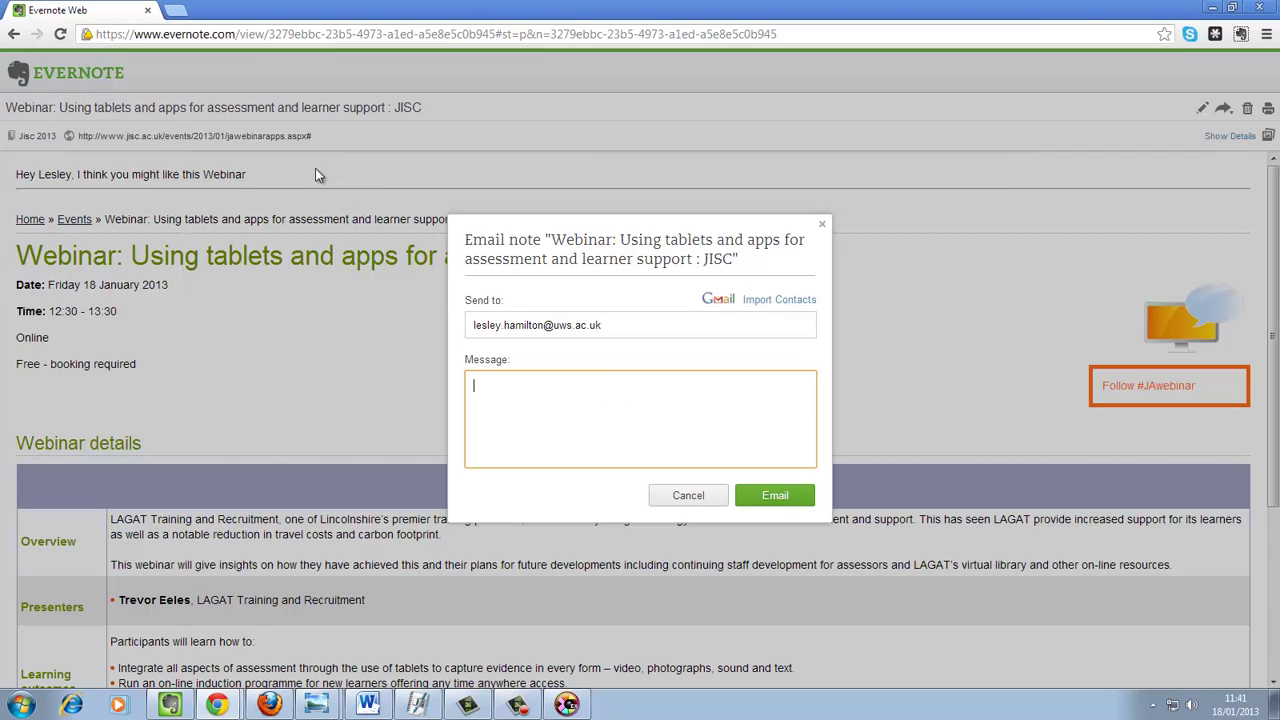
{"action": "left_click", "coordinate": [773, 494]}
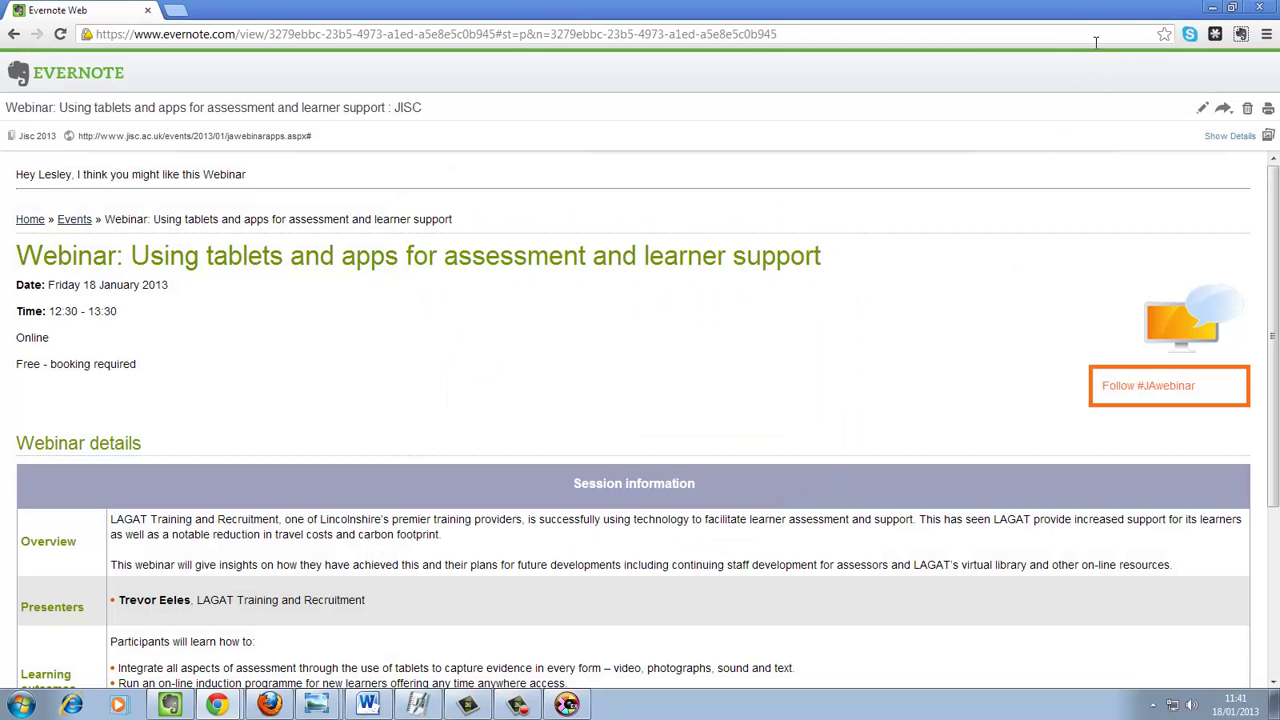
- Switch from Evernote Web to the desktop app and show the empty Jisc 2013 notebook under Jisc
{"action": "left_click", "coordinate": [1212, 9]}
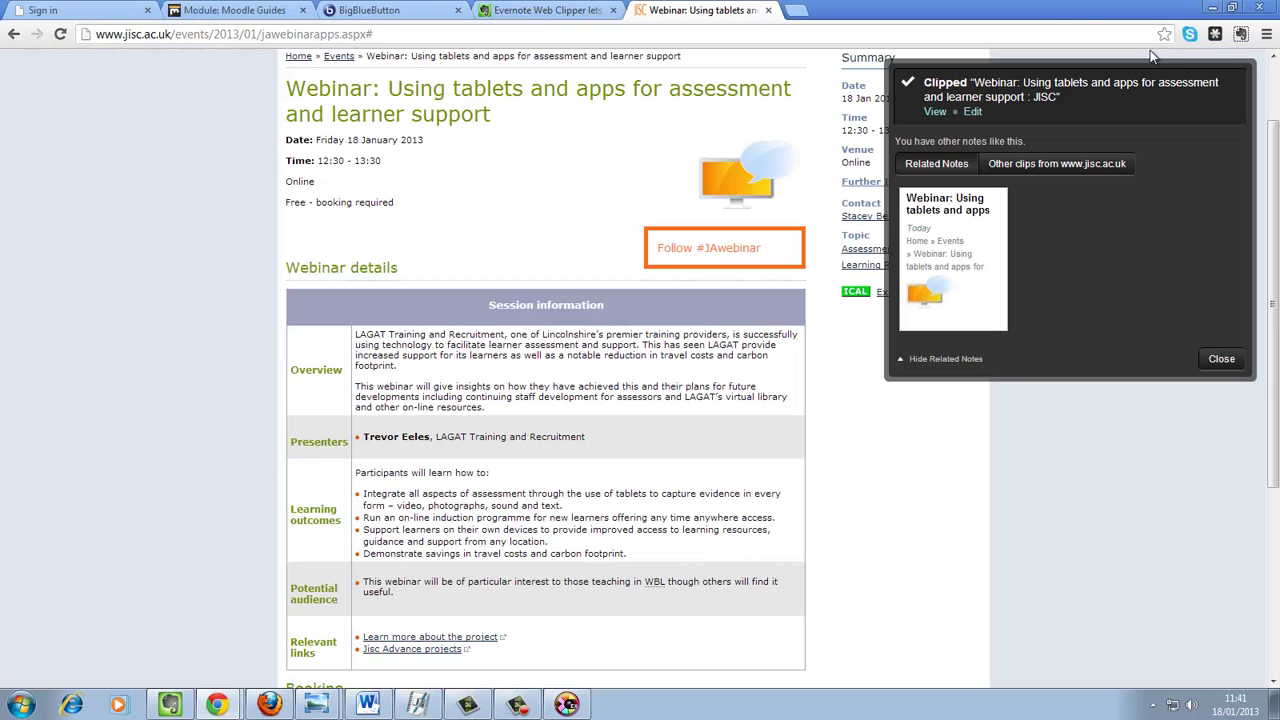
{"action": "left_click", "coordinate": [170, 705]}
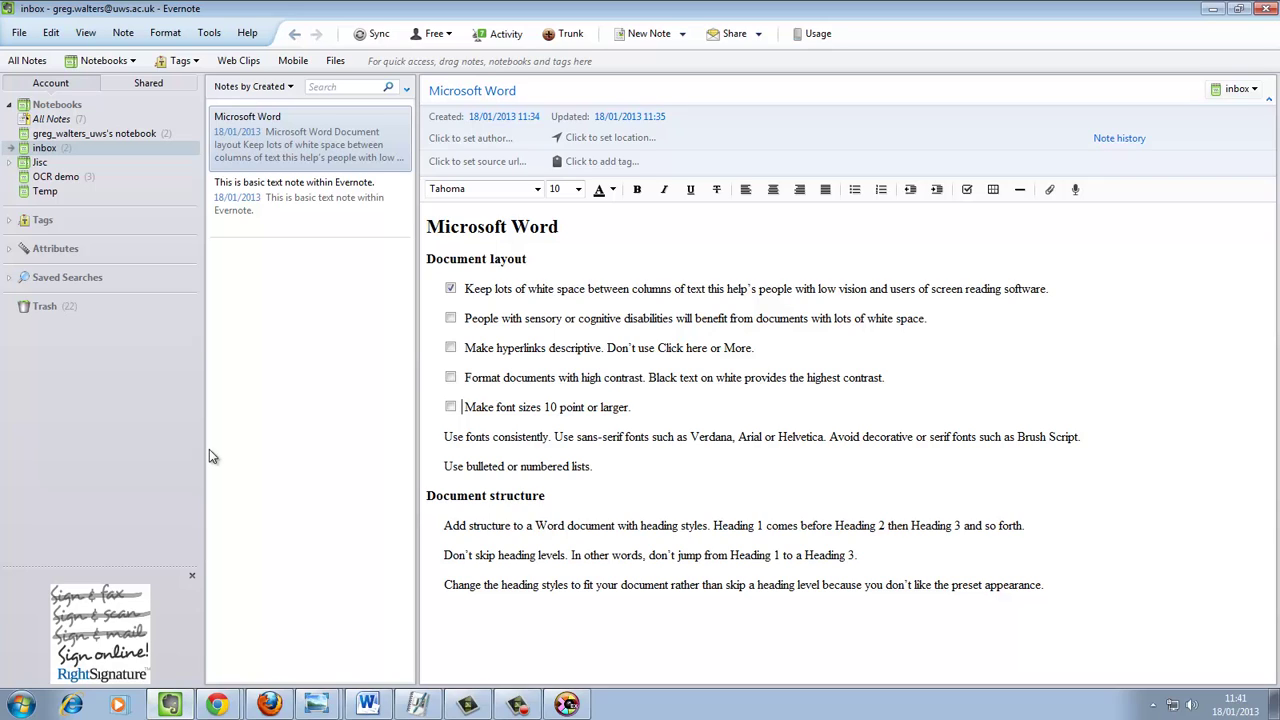
{"action": "left_click", "coordinate": [39, 163]}
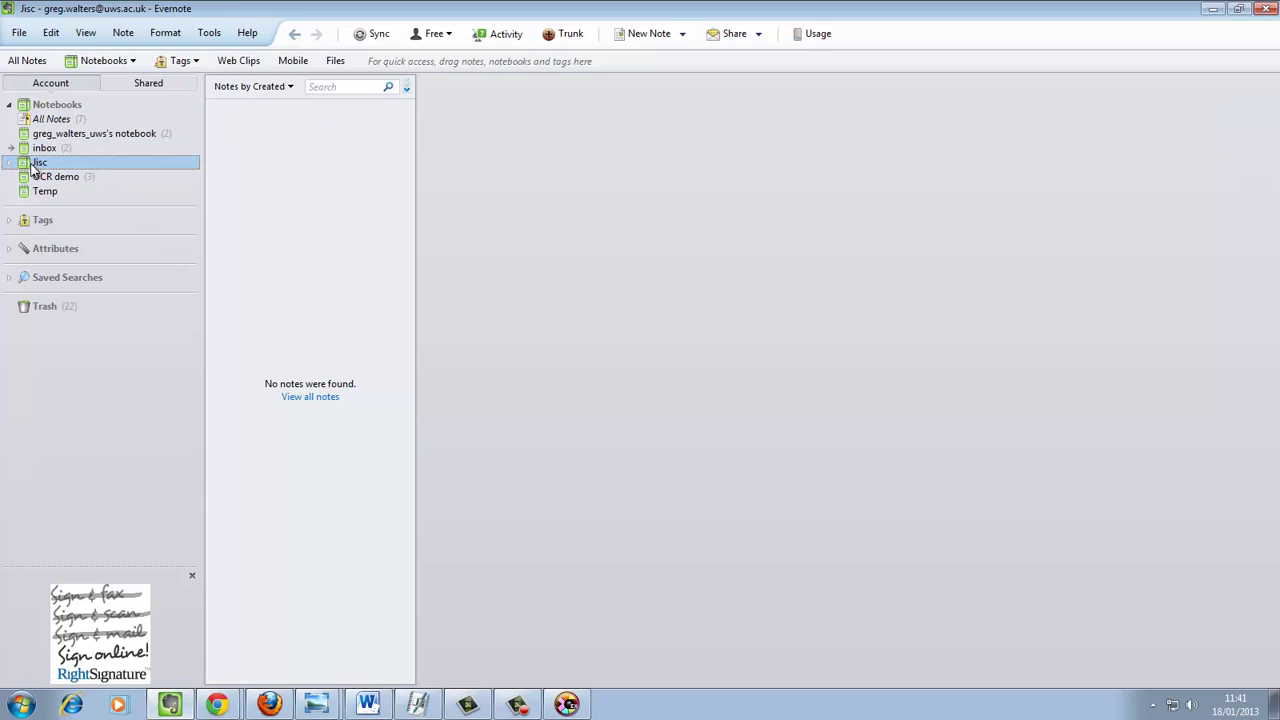
{"action": "left_click", "coordinate": [10, 164]}
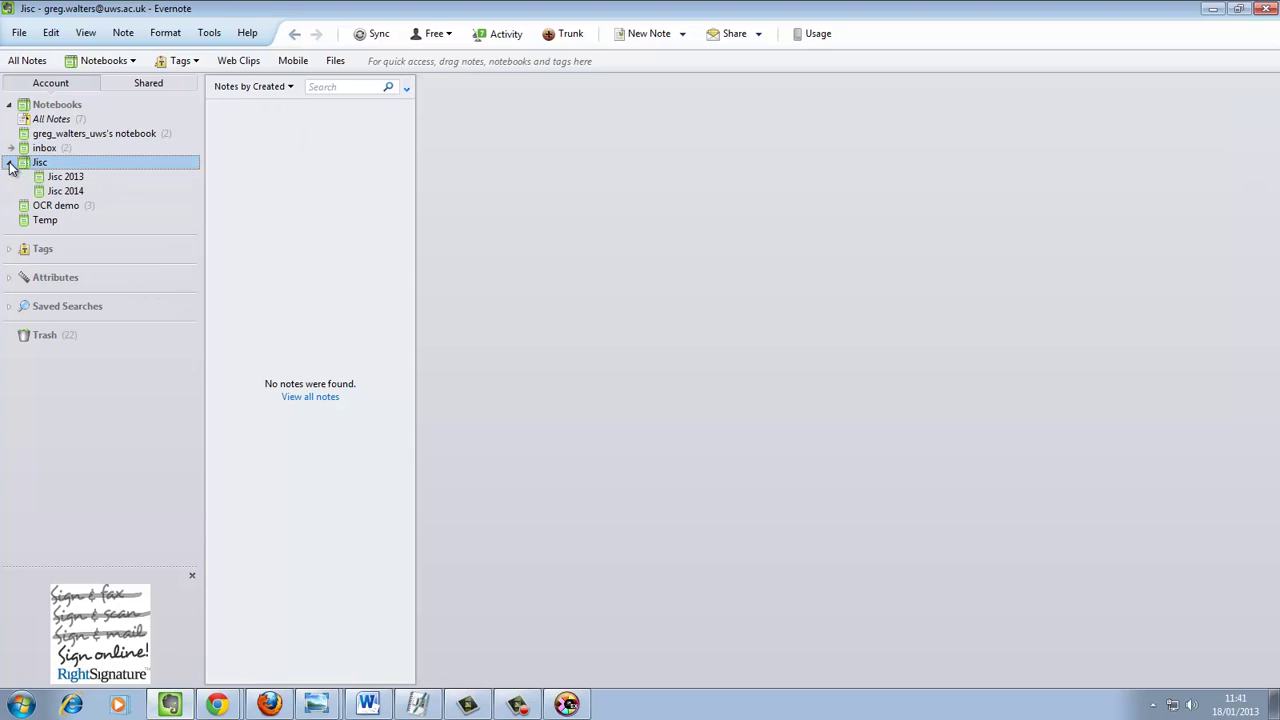
{"action": "left_click", "coordinate": [67, 179]}
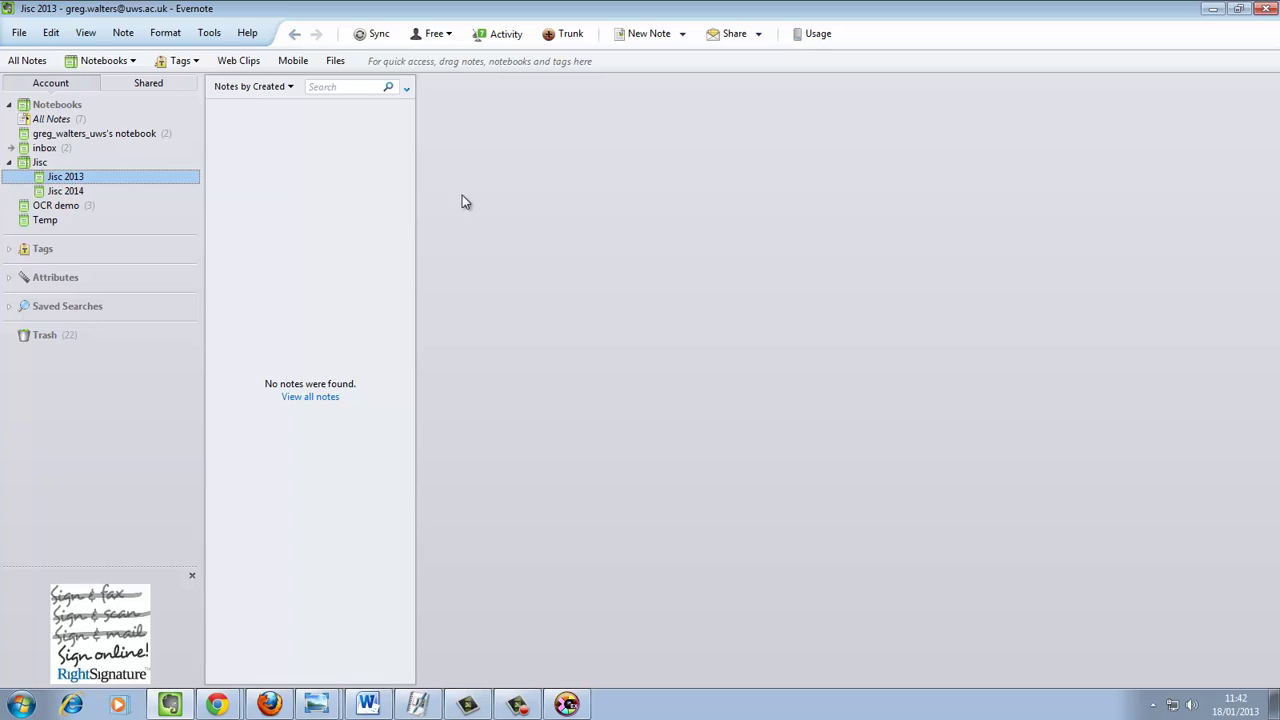
- Sync and review the clipped webinar note with its comment and tag in Jisc 2013
{"action": "left_click", "coordinate": [377, 43]}
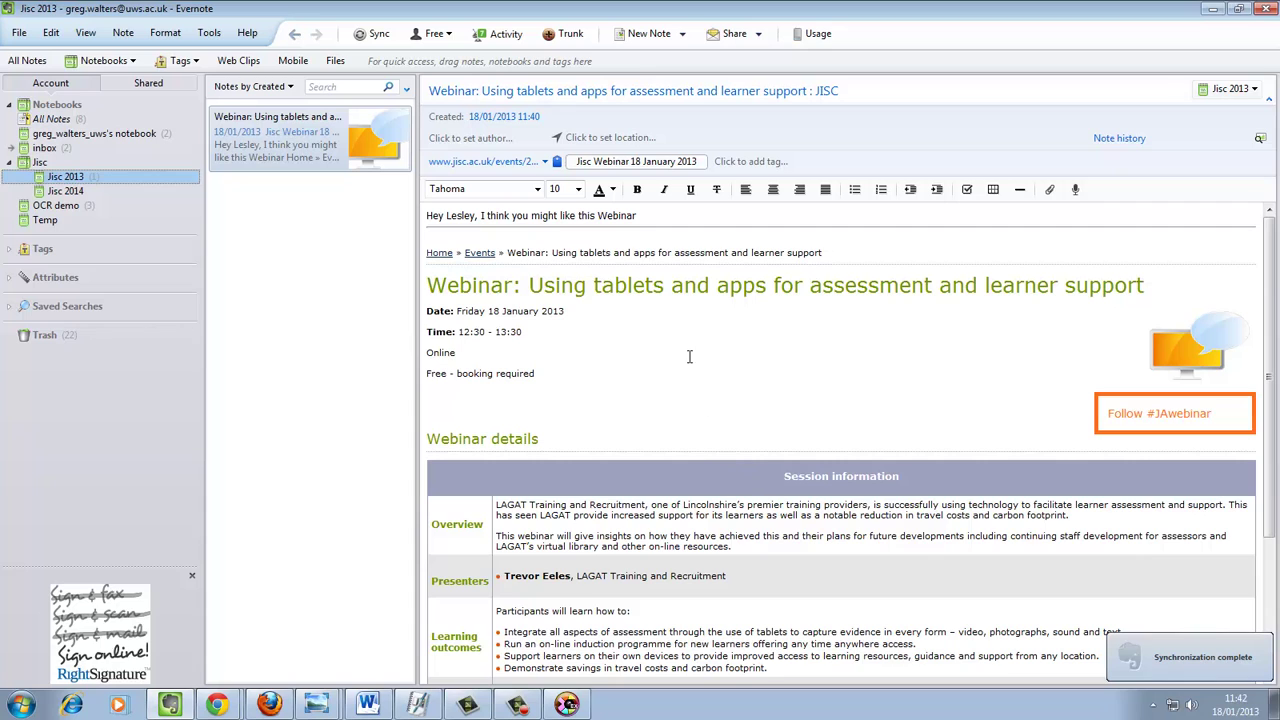
{"action": "scroll", "coordinate": [697, 445], "scroll_direction": "down", "scroll_amount": 2}
{"action": "scroll", "coordinate": [697, 445], "scroll_direction": "down", "scroll_amount": 2}
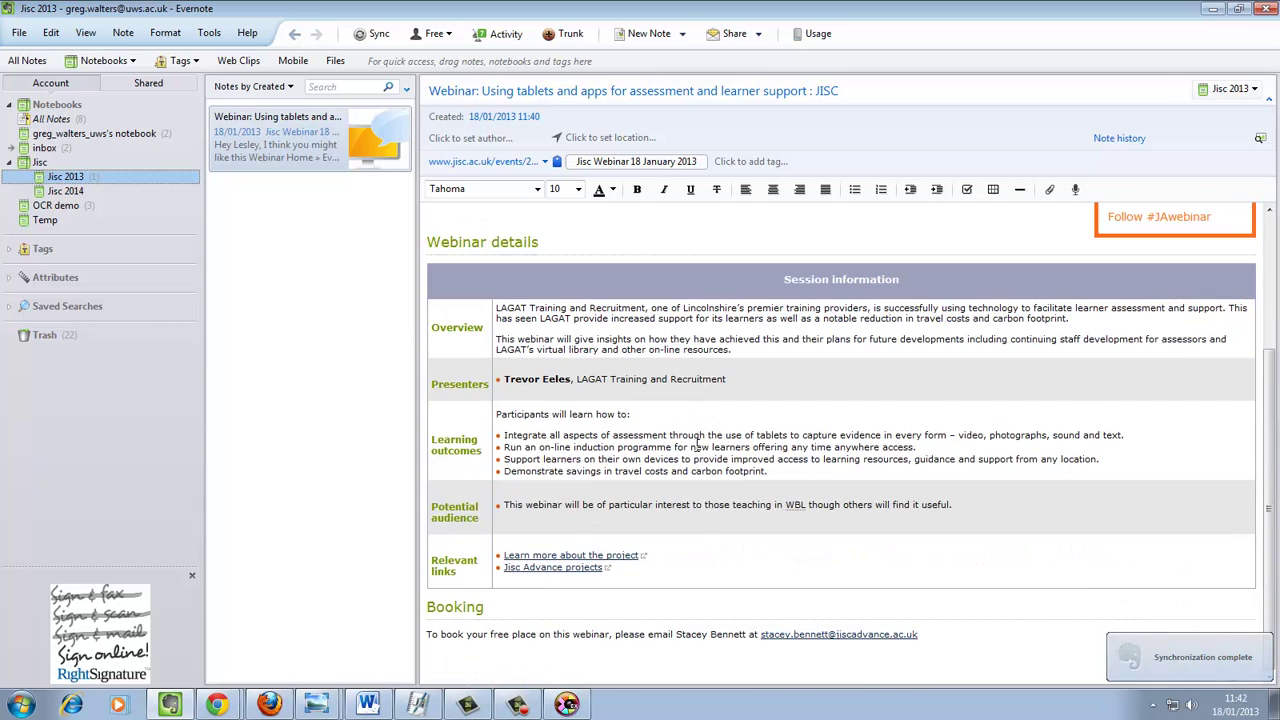
{"action": "scroll", "coordinate": [543, 365], "scroll_direction": "up", "scroll_amount": 4}
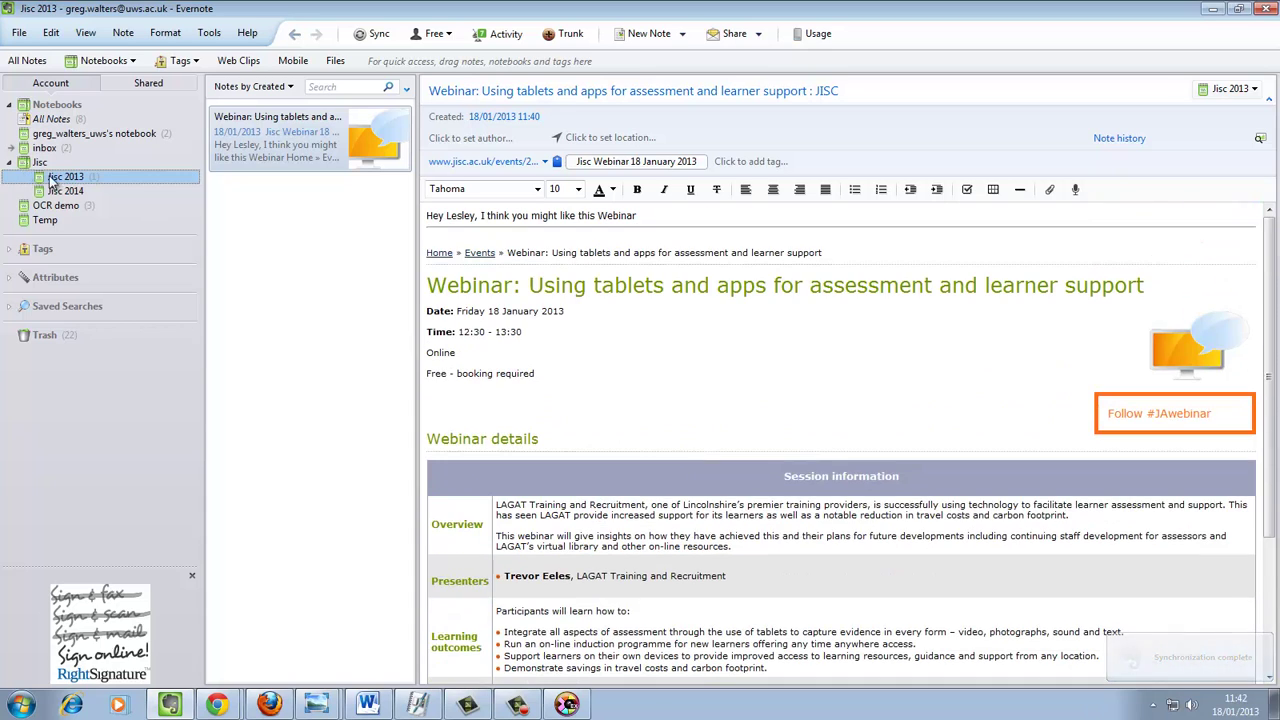